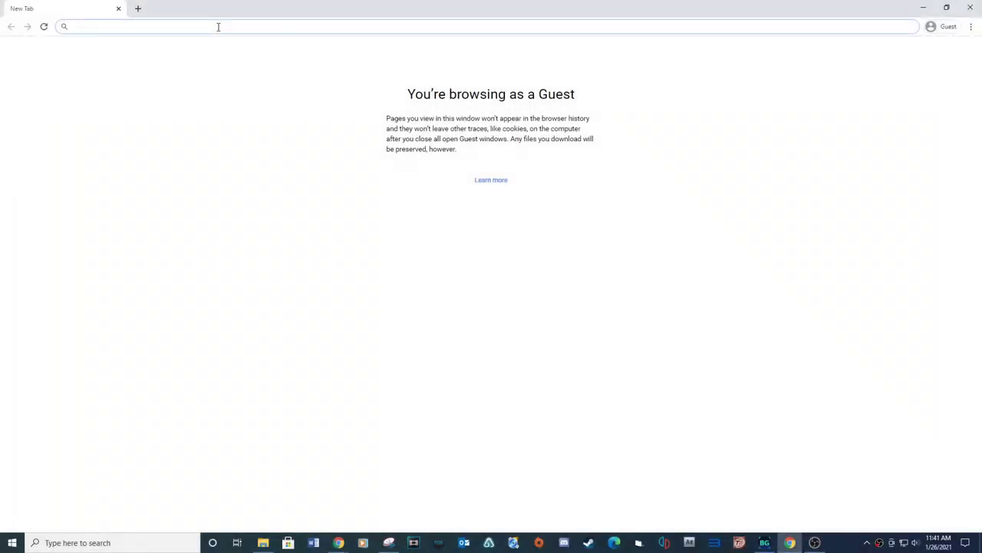
- Search the web for "tekno parrot" and open the downloads section of the official TeknoParrot site
{"action": "type", "text": "tekno parrot"}
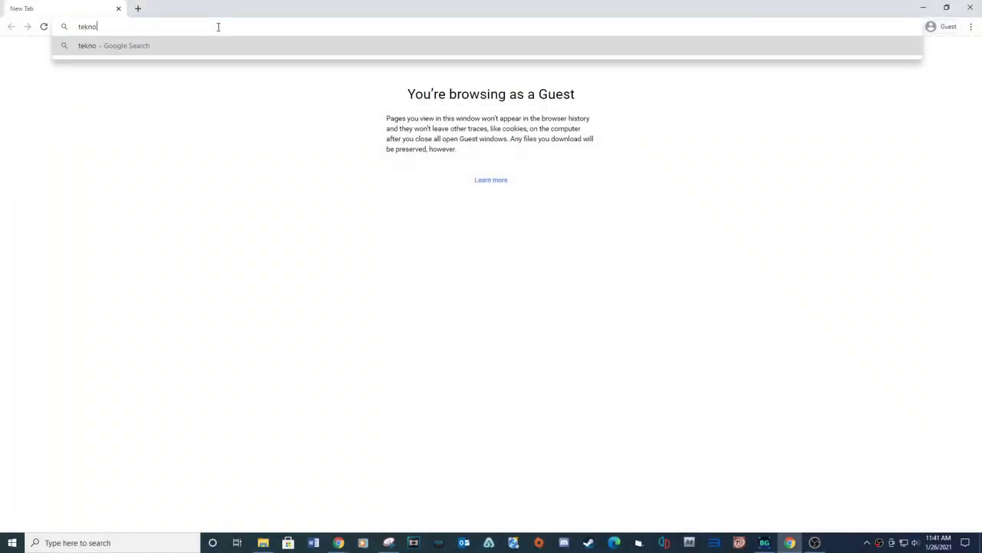
{"action": "key", "text": "Return"}
{"action": "left_click", "coordinate": [123, 152]}
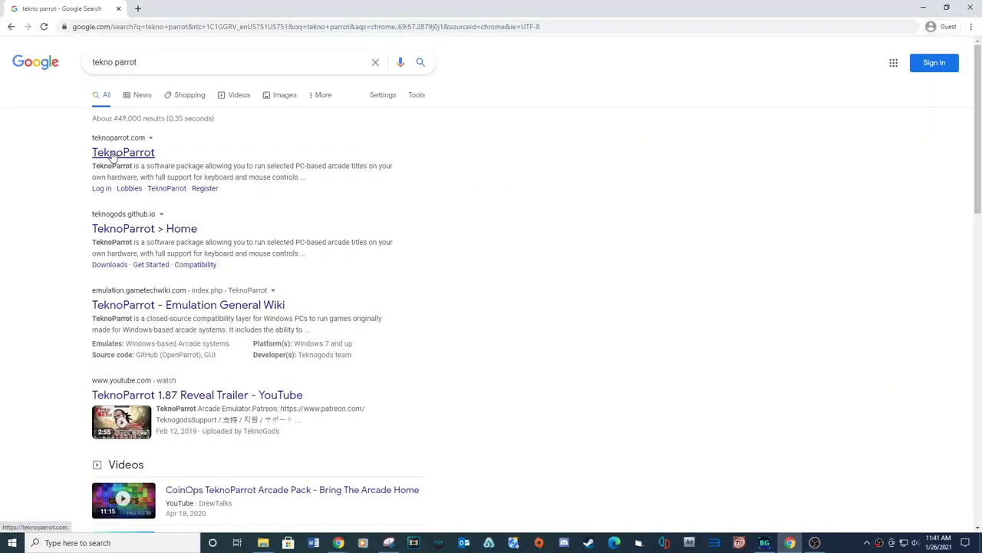
{"action": "left_click", "coordinate": [420, 121]}
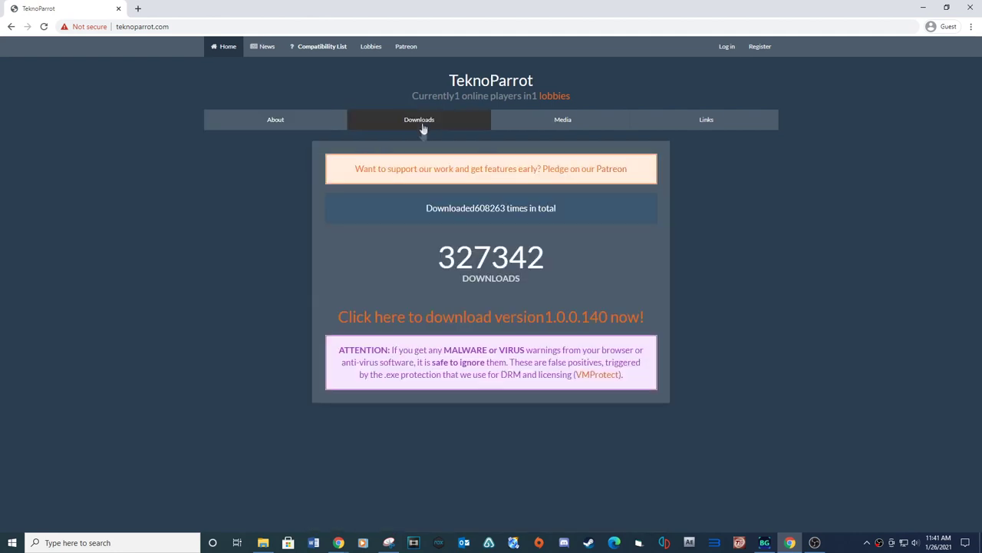
- Download TeknoParrot_1.0.0.140.rar from its MEGA page, accepting the site's cookies
{"action": "left_click", "coordinate": [431, 318]}
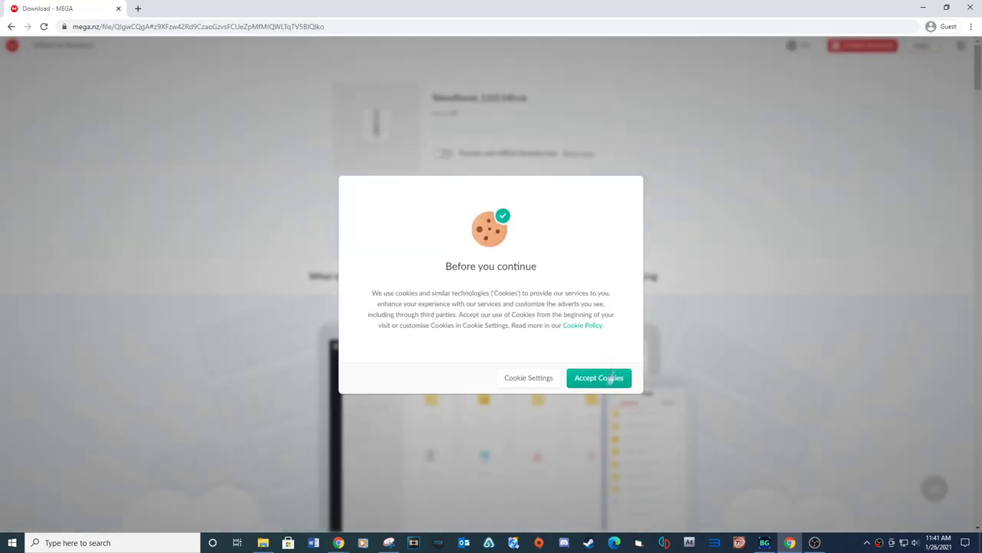
{"action": "left_click", "coordinate": [602, 376]}
{"action": "left_click", "coordinate": [589, 194]}
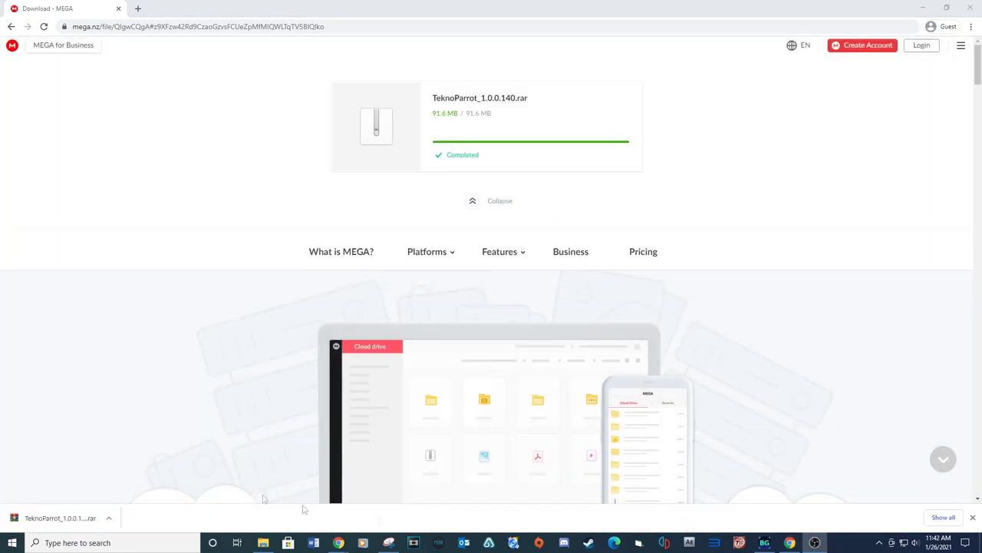
- Create a desktop folder named Tek and extract the contents of the downloaded TeknoParrot archive into it
{"action": "left_click", "coordinate": [87, 517]}
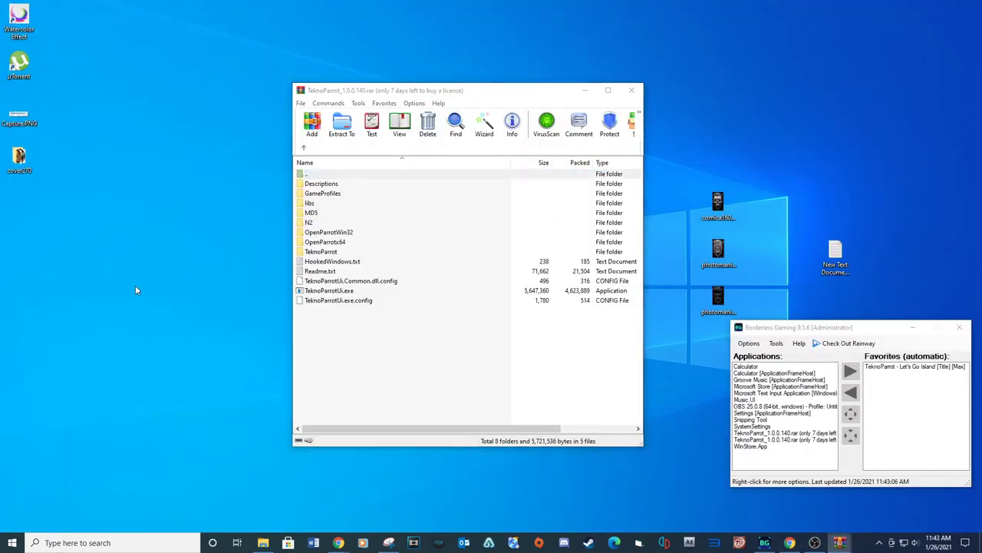
{"action": "right_click", "coordinate": [136, 287]}
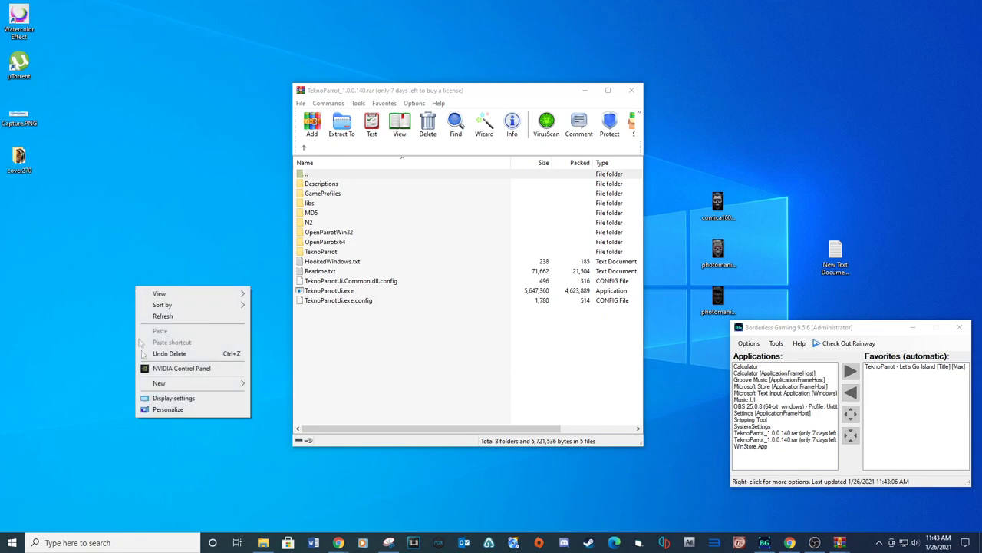
{"action": "mouse_move", "coordinate": [165, 383]}
{"action": "left_click", "coordinate": [273, 385]}
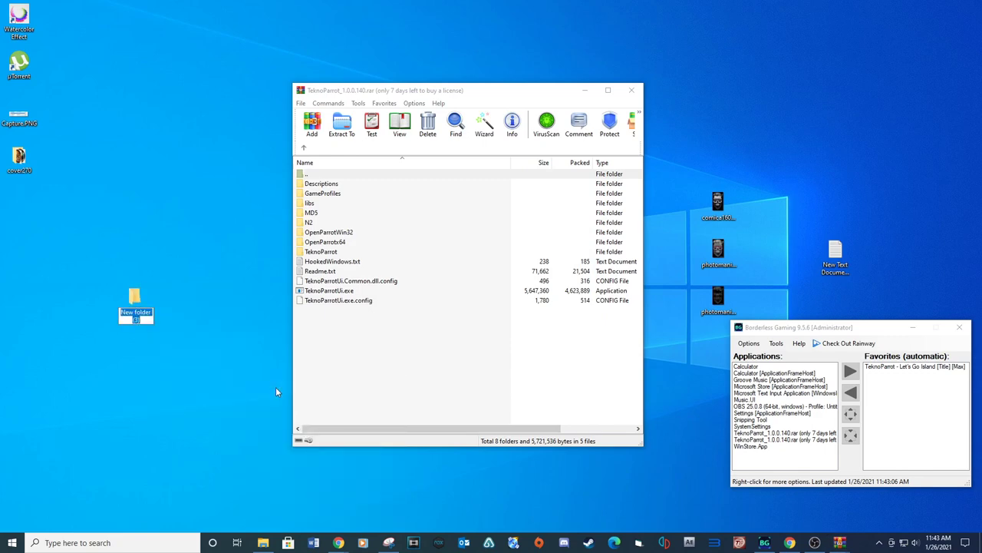
{"action": "type", "text": "Tek"}
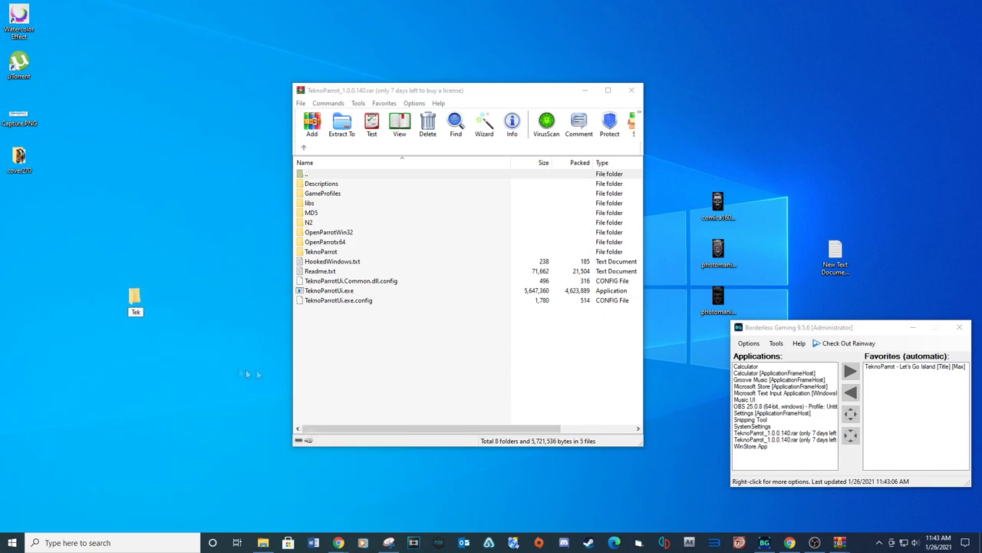
{"action": "left_click_drag", "start_coordinate": [367, 347], "coordinate": [173, 330]}
{"action": "left_click_drag", "start_coordinate": [135, 296], "coordinate": [135, 296]}
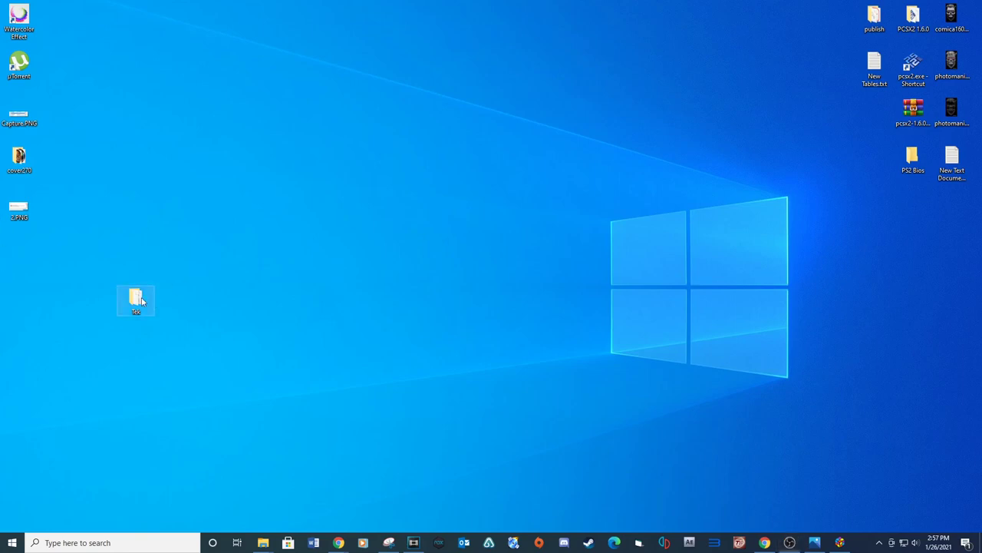
- Create a subfolder named roms inside the Tek folder on the desktop
{"action": "double_click", "coordinate": [144, 301]}
{"action": "right_click", "coordinate": [377, 330]}
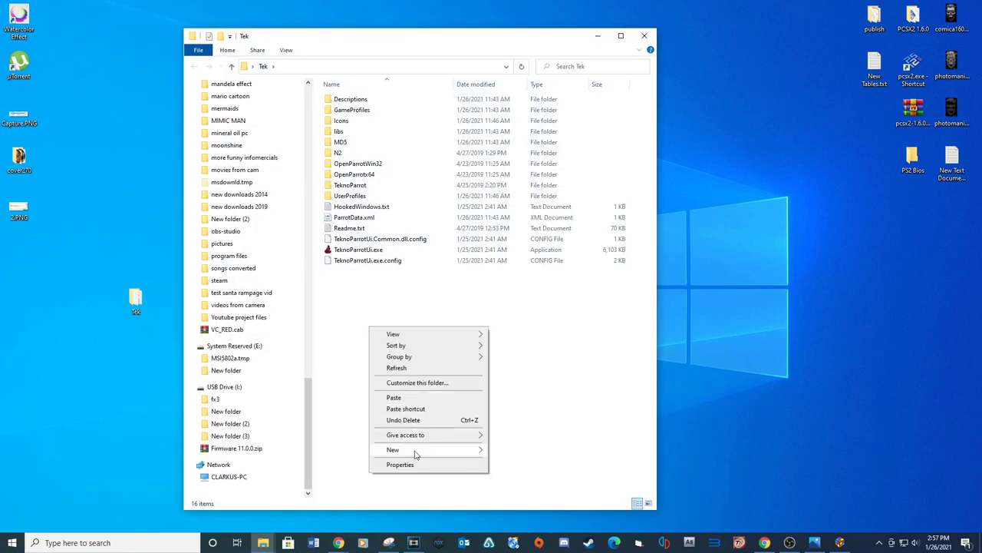
{"action": "mouse_move", "coordinate": [429, 449]}
{"action": "left_click", "coordinate": [514, 322]}
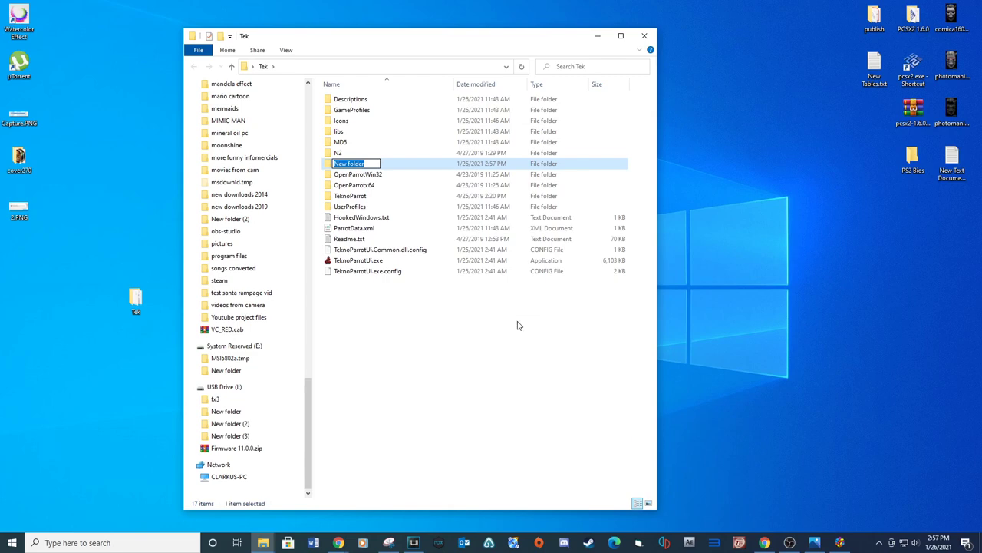
{"action": "type", "text": "rom"}
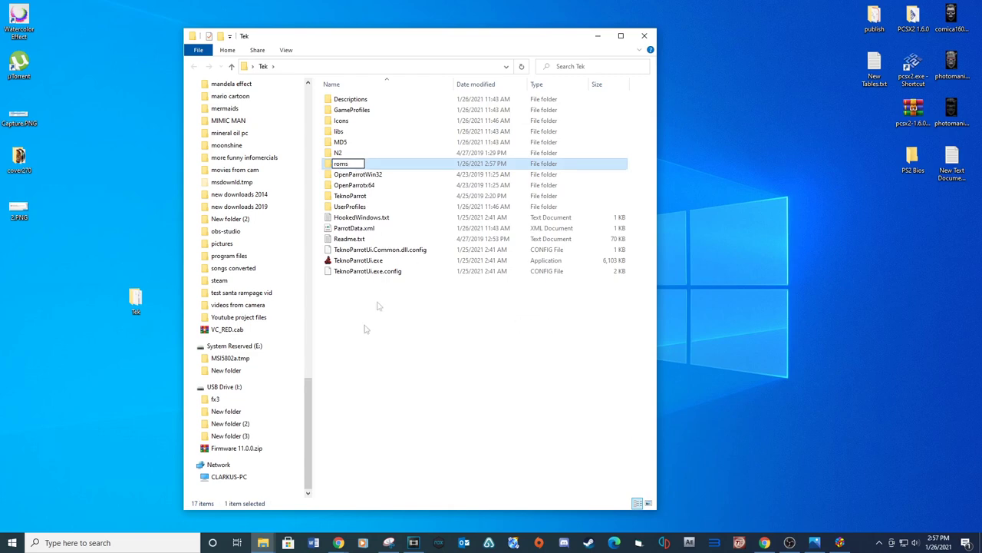
{"action": "type", "text": "s"}
{"action": "left_click", "coordinate": [385, 286]}
- Paste the copied Sega Lets Go Island game folder into roms and return to the Tek folder
{"action": "double_click", "coordinate": [340, 163]}
{"action": "right_click", "coordinate": [386, 180]}
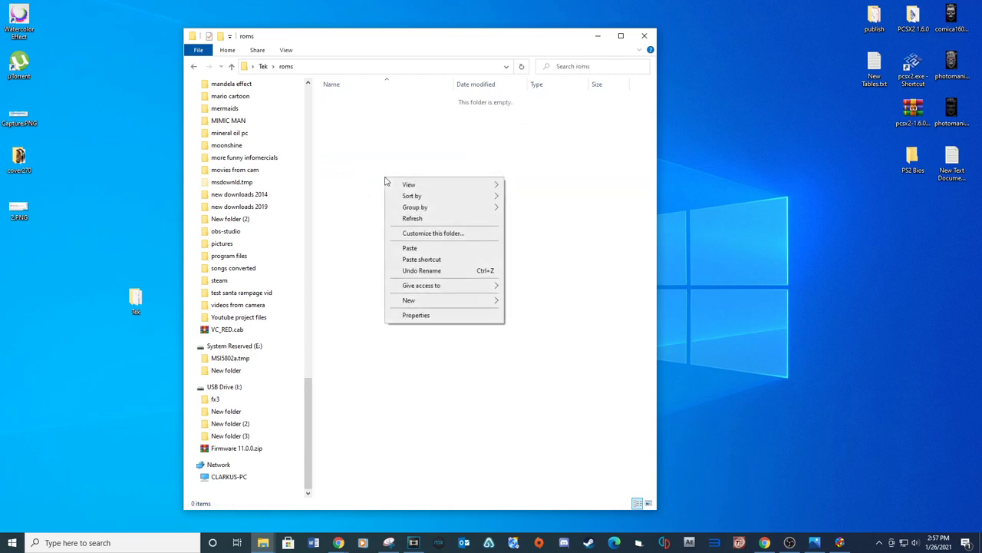
{"action": "left_click", "coordinate": [410, 248]}
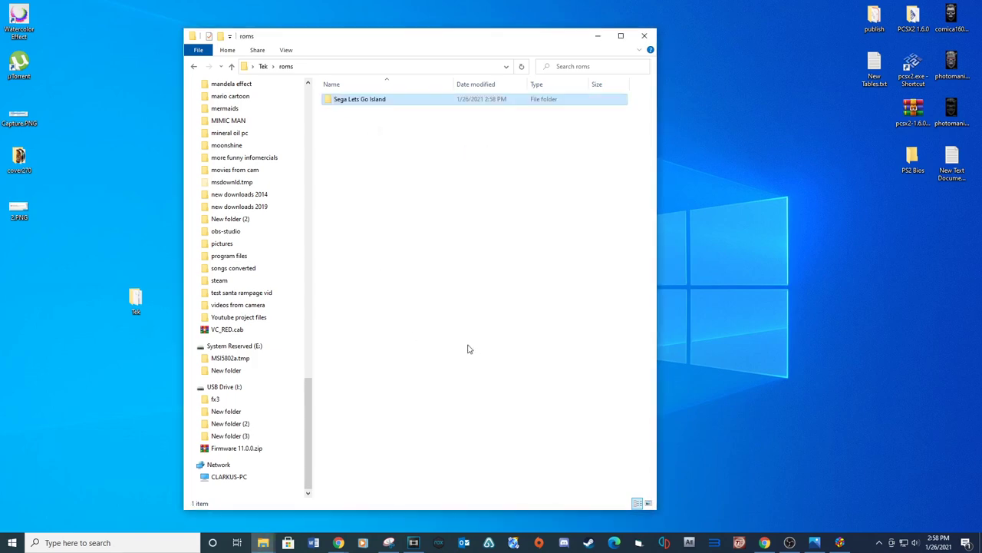
{"action": "left_click", "coordinate": [193, 67]}
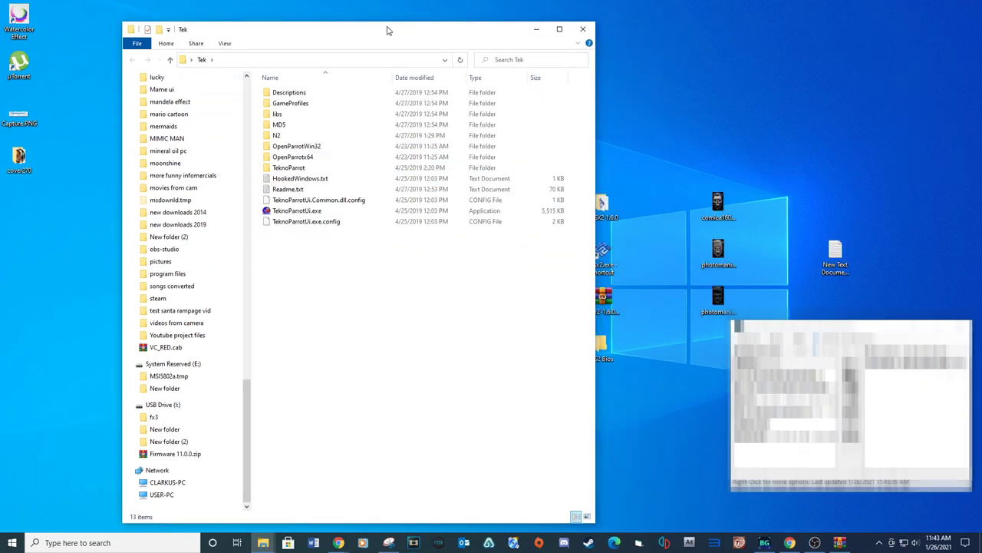
- Run TeknoParrotUi.exe, install the offered TeknoParrotUI update, and decline adding a game from the startup prompt
{"action": "double_click", "coordinate": [297, 211]}
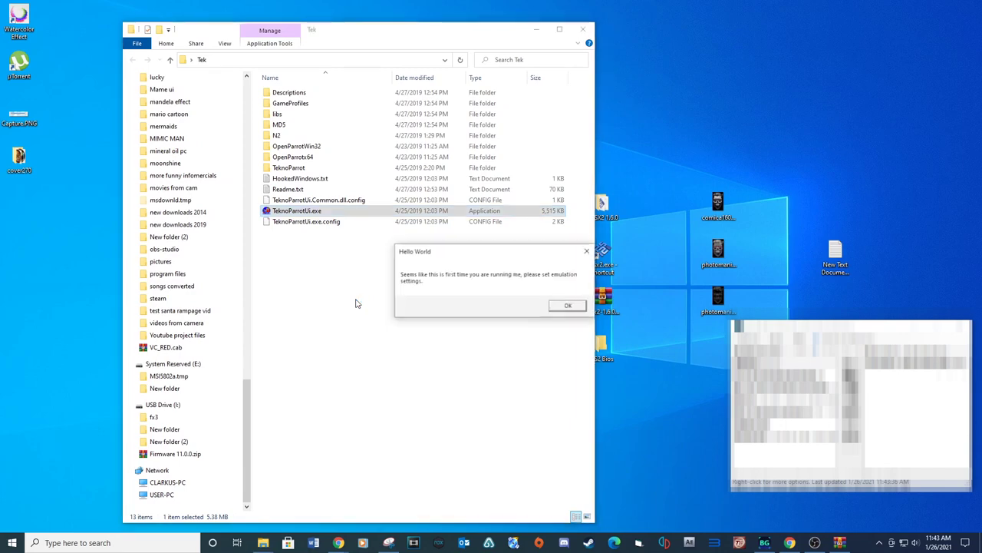
{"action": "left_click", "coordinate": [568, 307]}
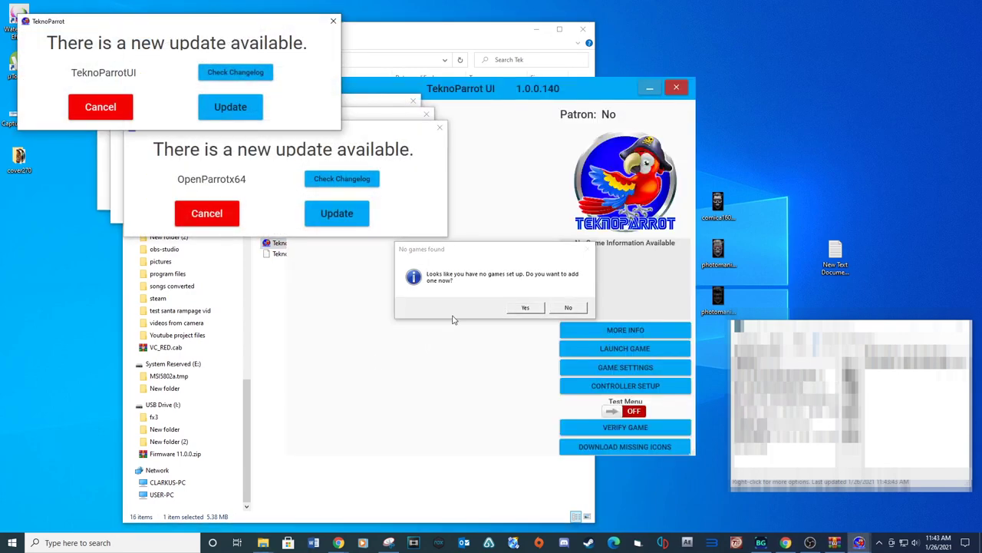
{"action": "left_click", "coordinate": [526, 309]}
{"action": "left_click", "coordinate": [234, 108]}
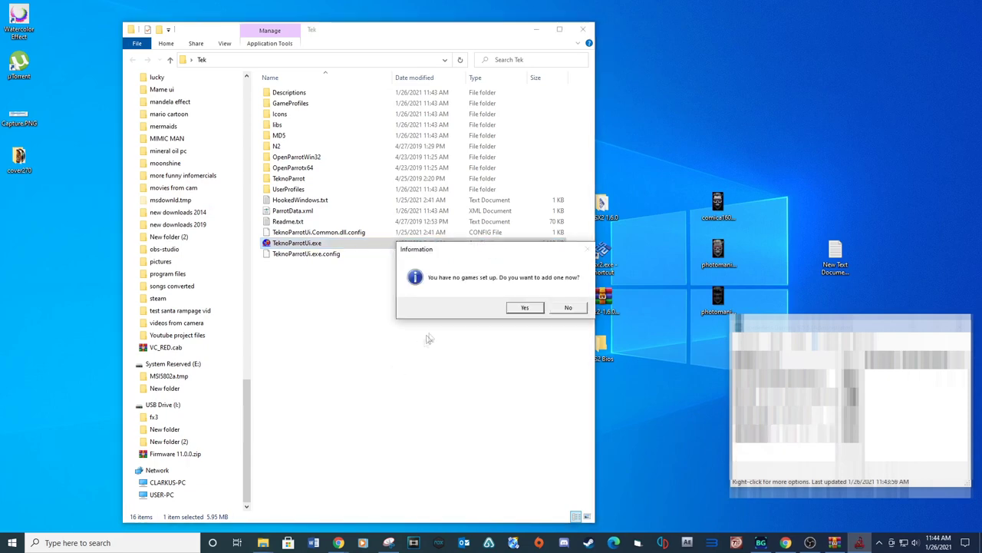
{"action": "left_click", "coordinate": [569, 308]}
- Add Let's Go Island: Lost on the Island of Tropics to the TeknoParrot game library
{"action": "left_click", "coordinate": [280, 69]}
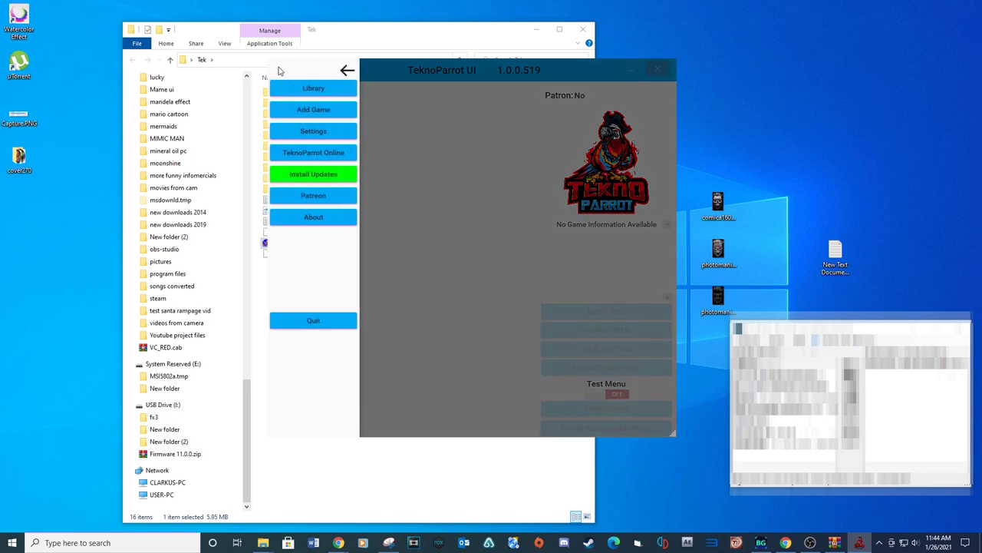
{"action": "left_click", "coordinate": [314, 112]}
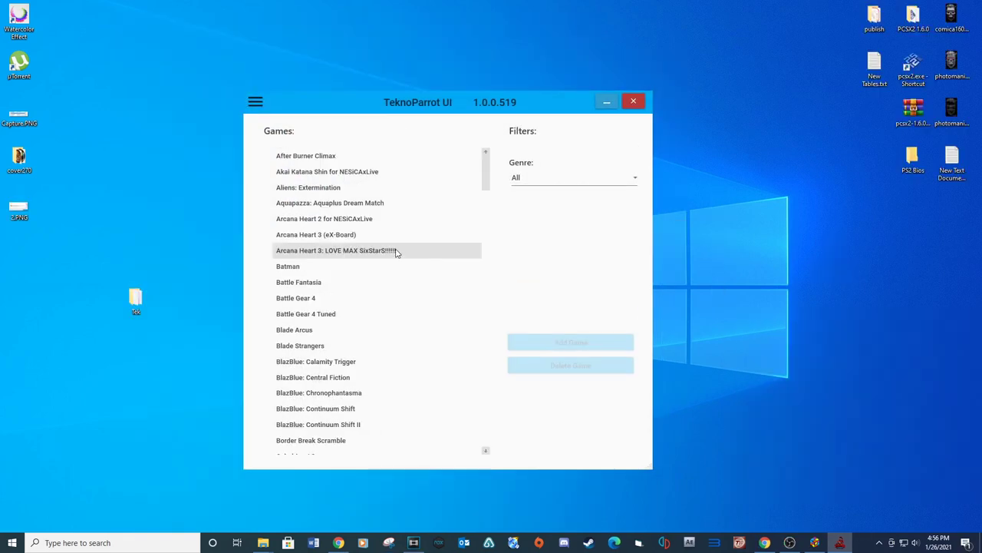
{"action": "scroll", "coordinate": [414, 296], "scroll_direction": "down", "scroll_amount": 10}
{"action": "scroll", "coordinate": [393, 307], "scroll_direction": "down", "scroll_amount": 7}
{"action": "scroll", "coordinate": [392, 307], "scroll_direction": "down", "scroll_amount": 6}
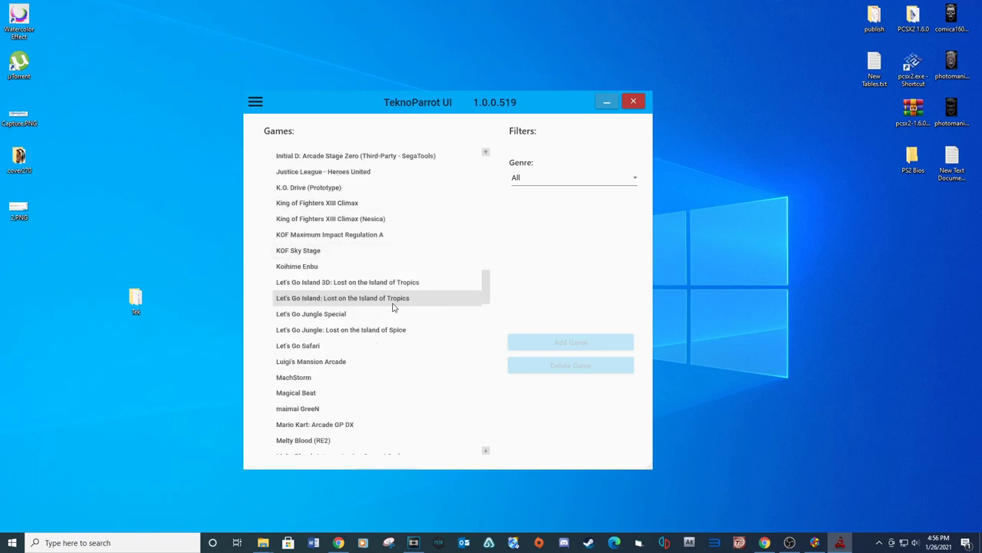
{"action": "left_click", "coordinate": [371, 301]}
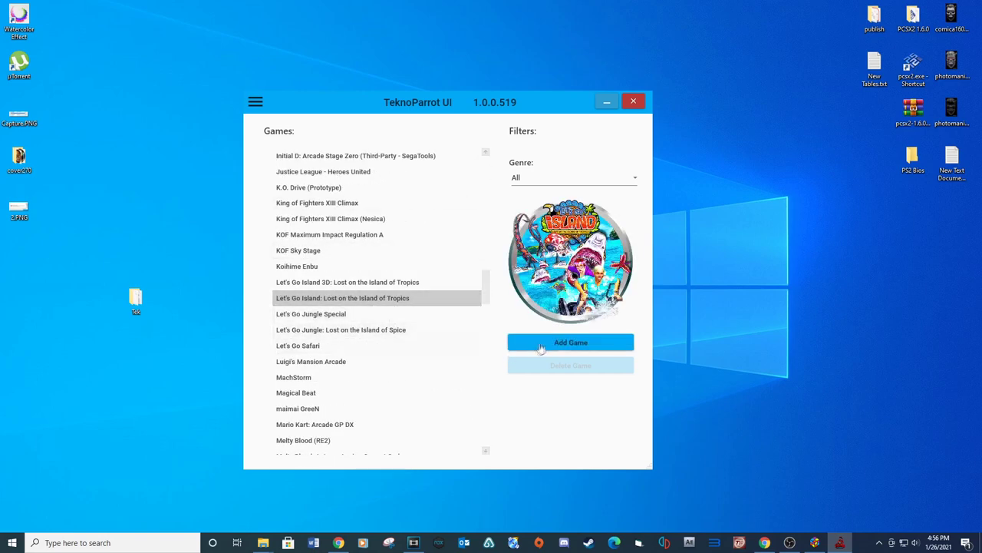
{"action": "left_click", "coordinate": [537, 349]}
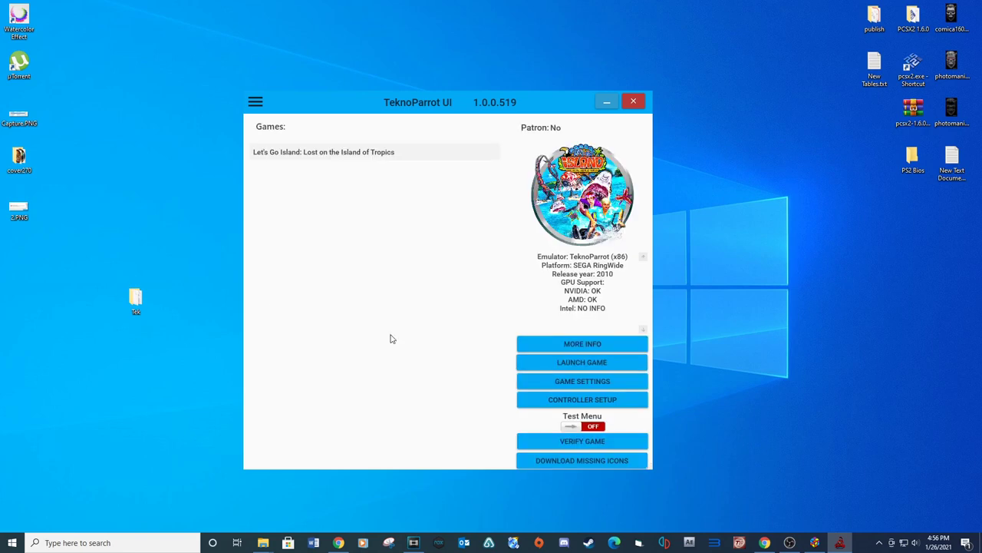
- Set the game's executable to LGI_RingW_F_safe.exe from the Sega Lets Go Island folder and save the game settings
{"action": "left_click", "coordinate": [581, 361]}
{"action": "left_click", "coordinate": [550, 378]}
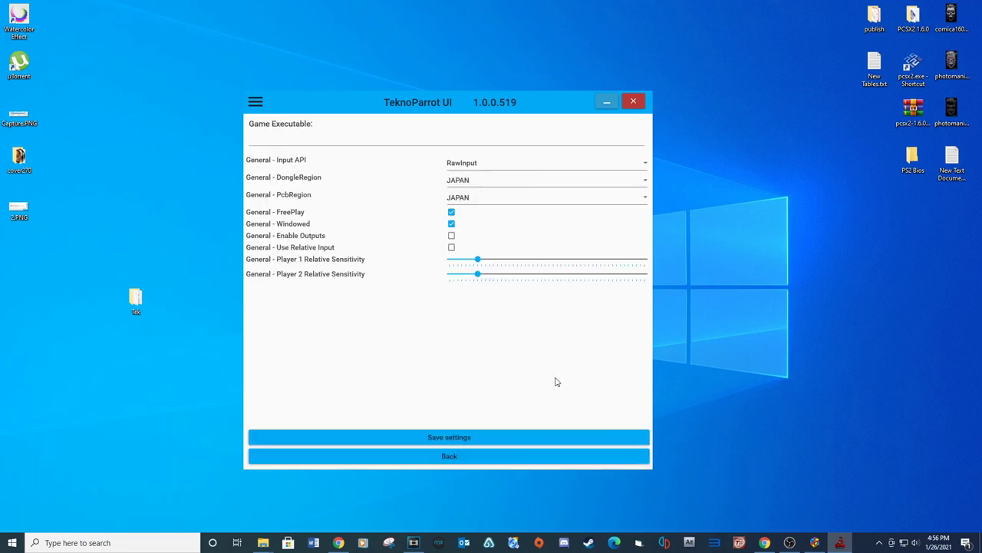
{"action": "left_click", "coordinate": [405, 141]}
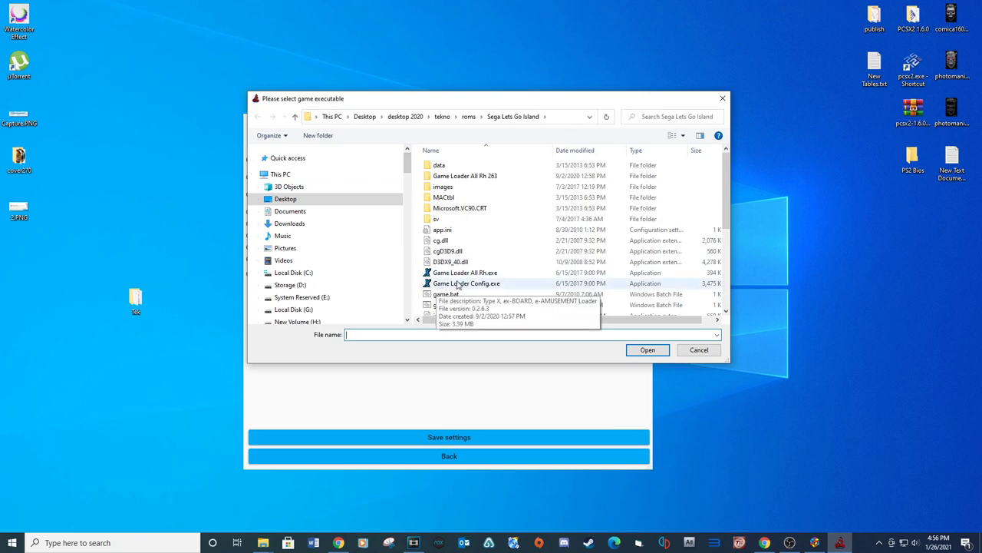
{"action": "scroll", "coordinate": [460, 286], "scroll_direction": "down", "scroll_amount": 2}
{"action": "left_click", "coordinate": [465, 288]}
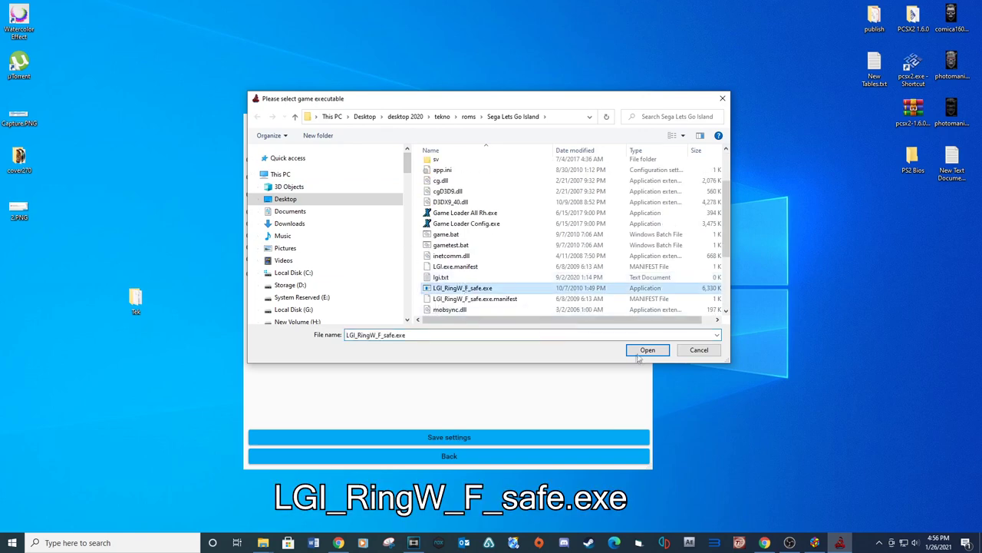
{"action": "left_click", "coordinate": [639, 352]}
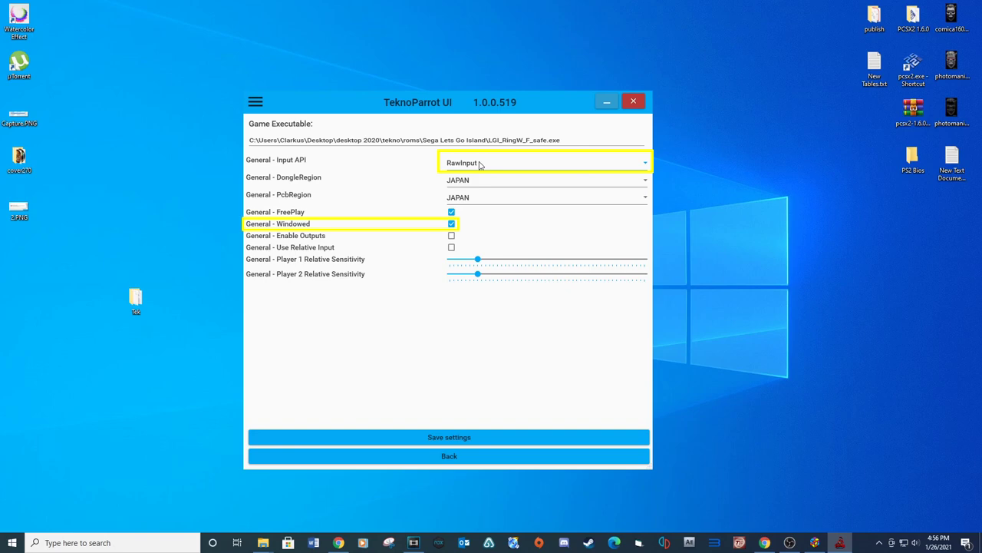
{"action": "left_click", "coordinate": [449, 437]}
- In the controller setup, map Service 1 to key 3, Service 2 to 4, Coin 1 to 1 and Player 1 Start to 2
{"action": "left_click", "coordinate": [526, 402]}
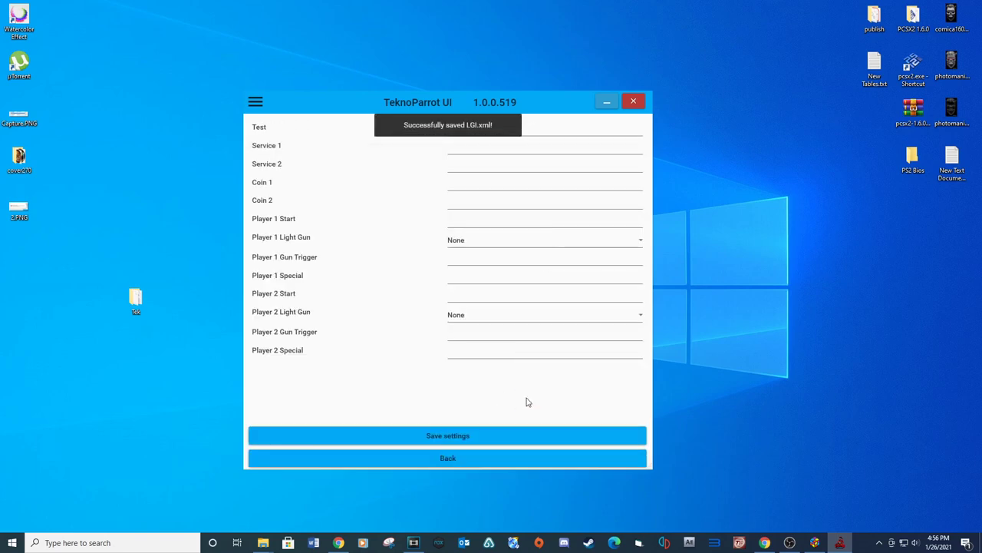
{"action": "left_click", "coordinate": [455, 150]}
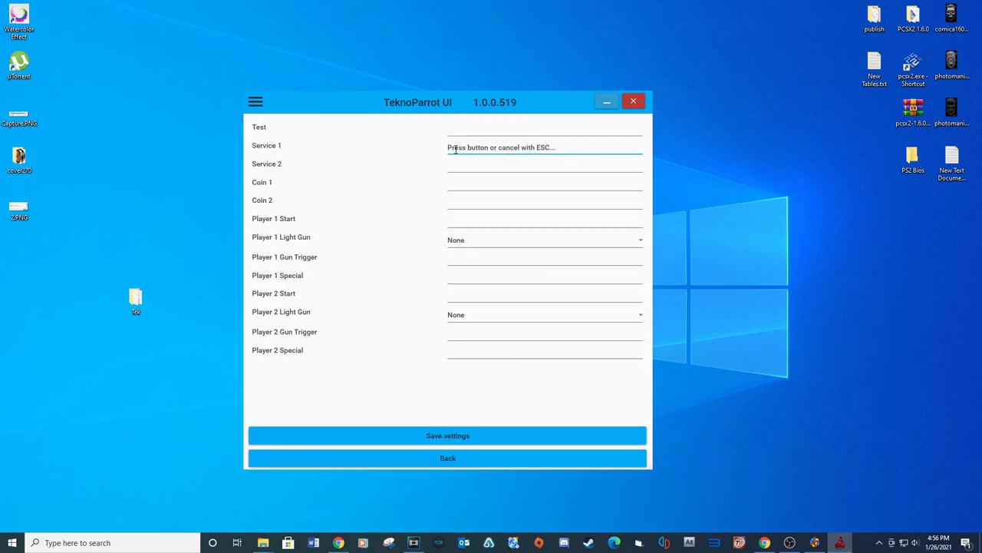
{"action": "key", "text": "3"}
{"action": "left_click", "coordinate": [461, 169]}
{"action": "key", "text": "4"}
{"action": "left_click", "coordinate": [464, 185]}
{"action": "key", "text": "1"}
{"action": "left_click", "coordinate": [480, 222]}
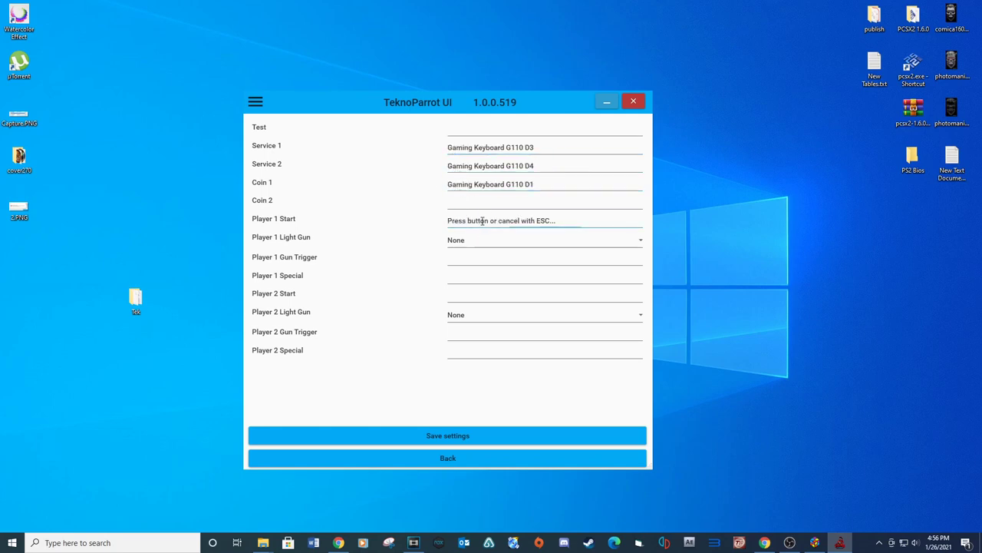
{"action": "key", "text": "2"}
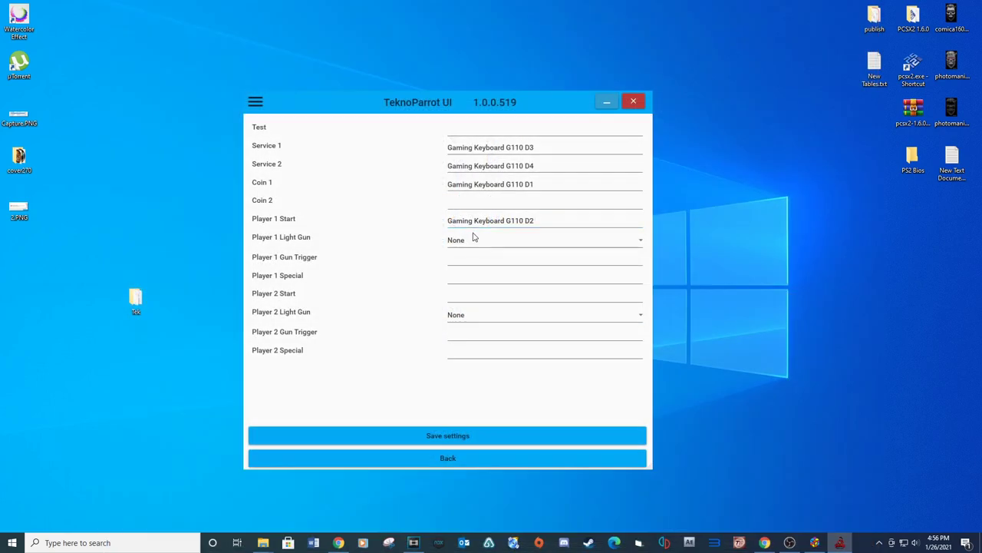
- Set Player 1 Light Gun to Ultimarc AimTrak #6, map its RightButton to Player 1 Gun Trigger, and save the controller settings
{"action": "left_click", "coordinate": [474, 238]}
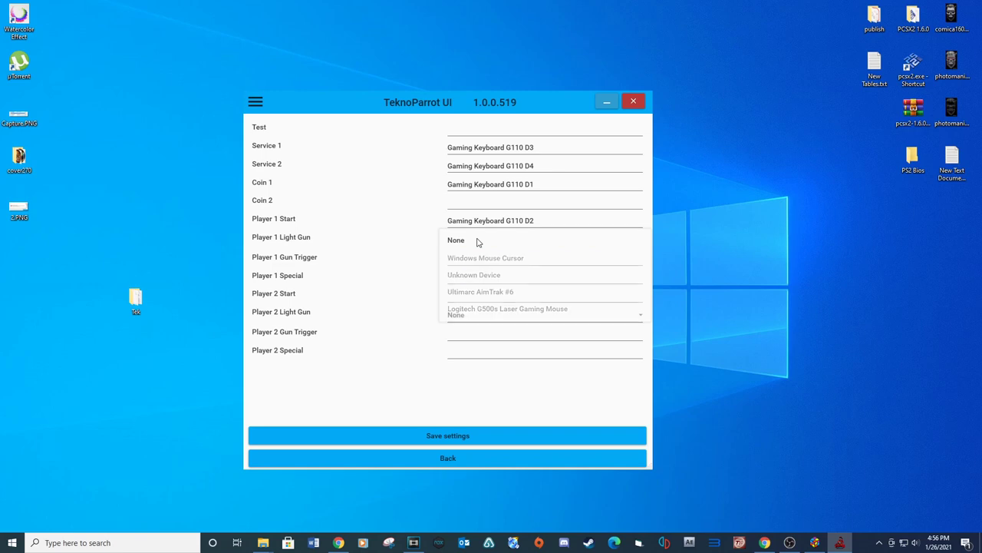
{"action": "left_click", "coordinate": [497, 292]}
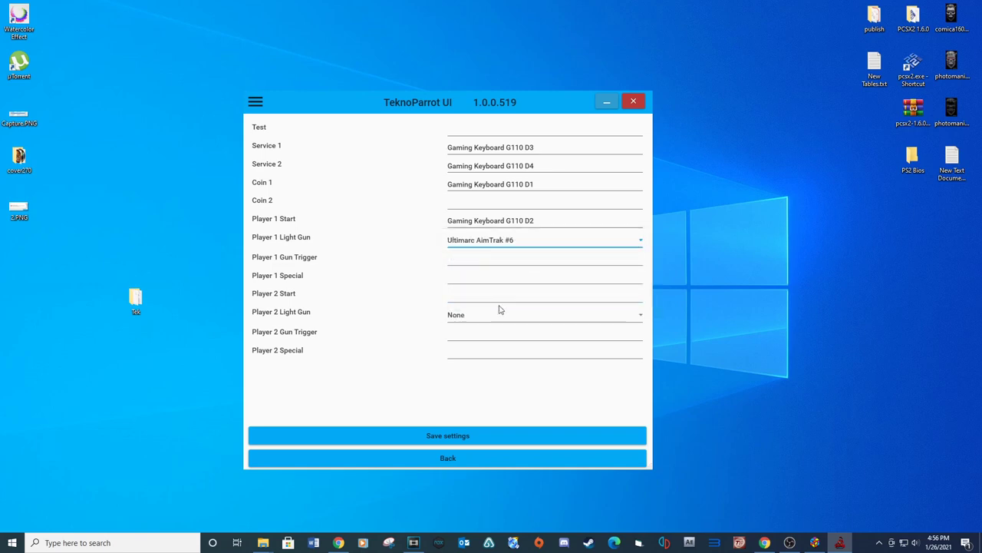
{"action": "left_click", "coordinate": [463, 258]}
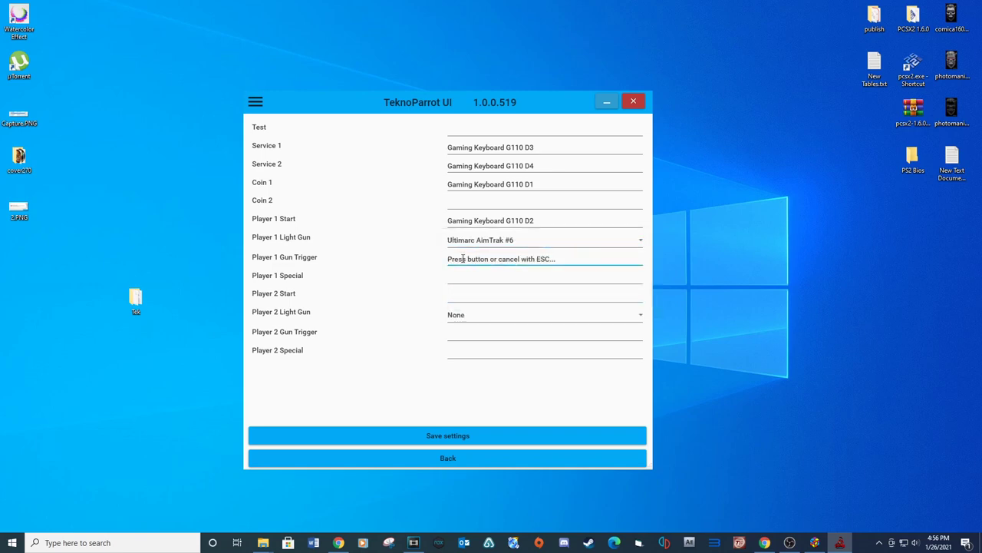
{"action": "right_click", "coordinate": [449, 269]}
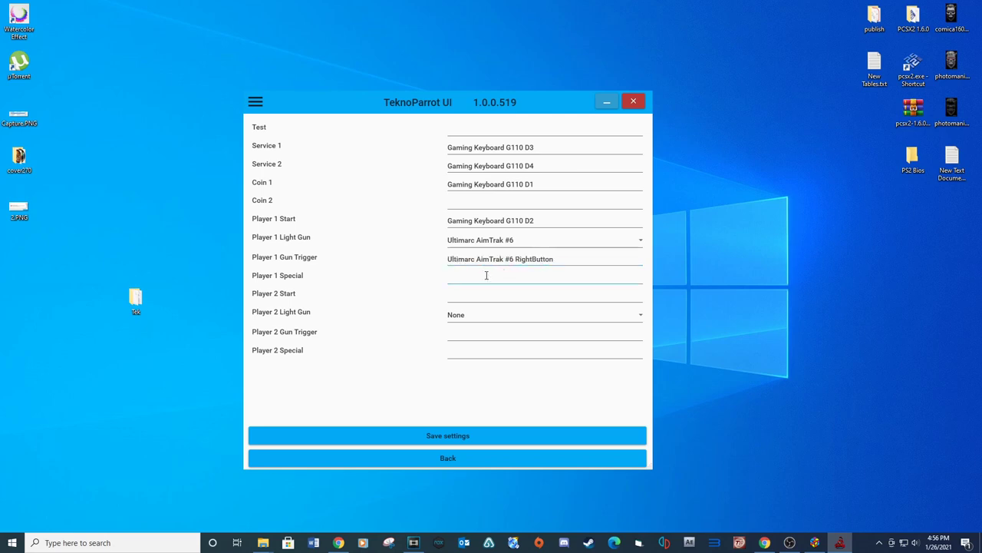
{"action": "left_click", "coordinate": [478, 436]}
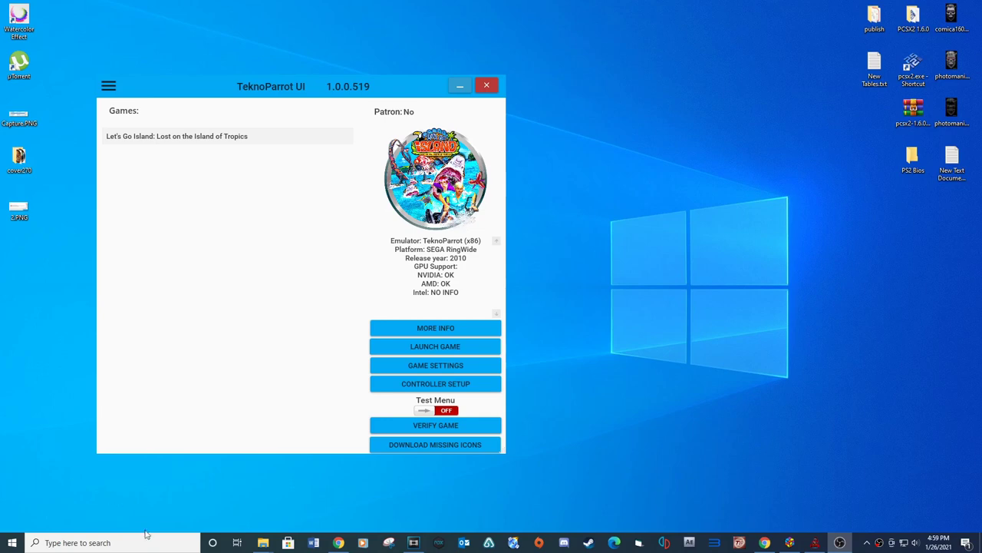
- Search Windows for "border", start Borderless Gaming, and move its window clear of the TeknoParrot window
{"action": "left_click", "coordinate": [139, 536]}
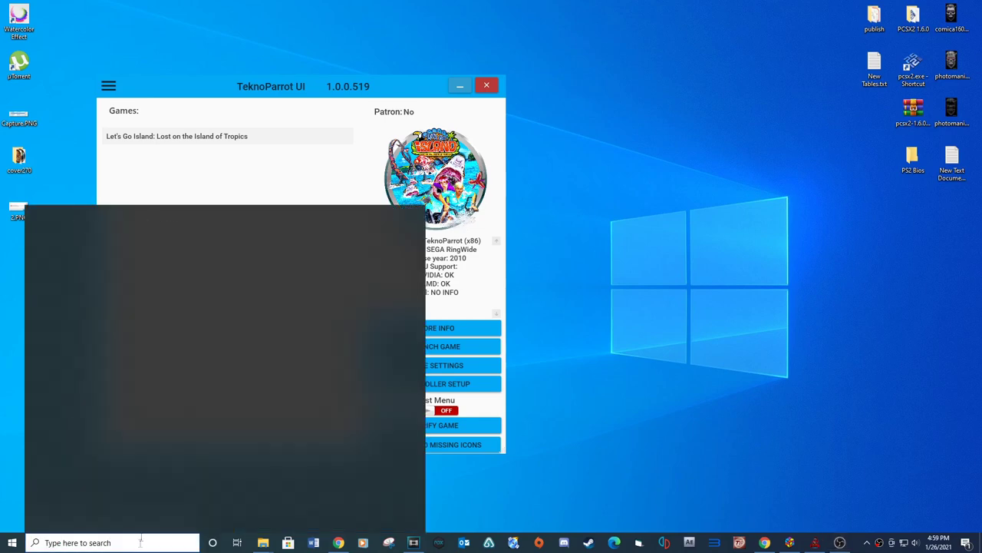
{"action": "type", "text": "border"}
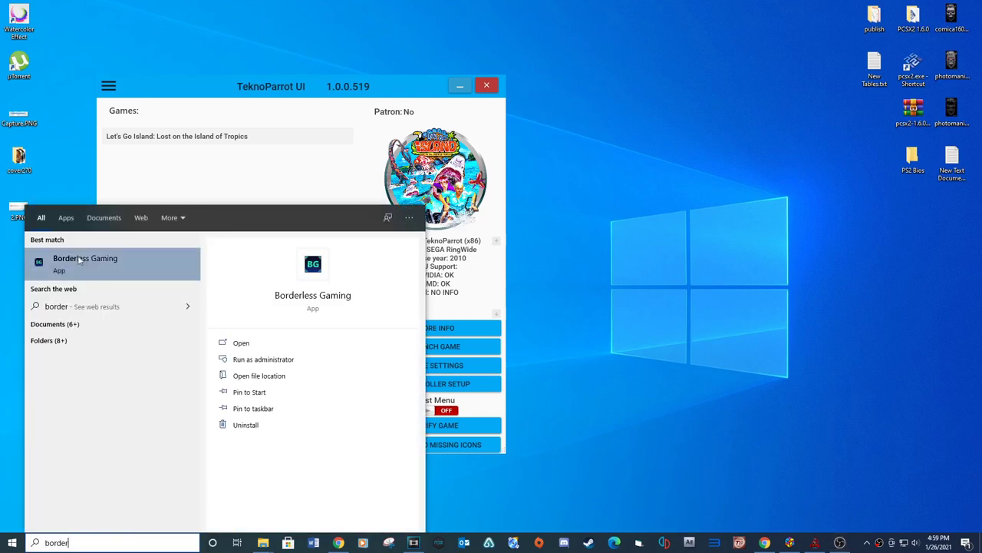
{"action": "key", "text": "Return"}
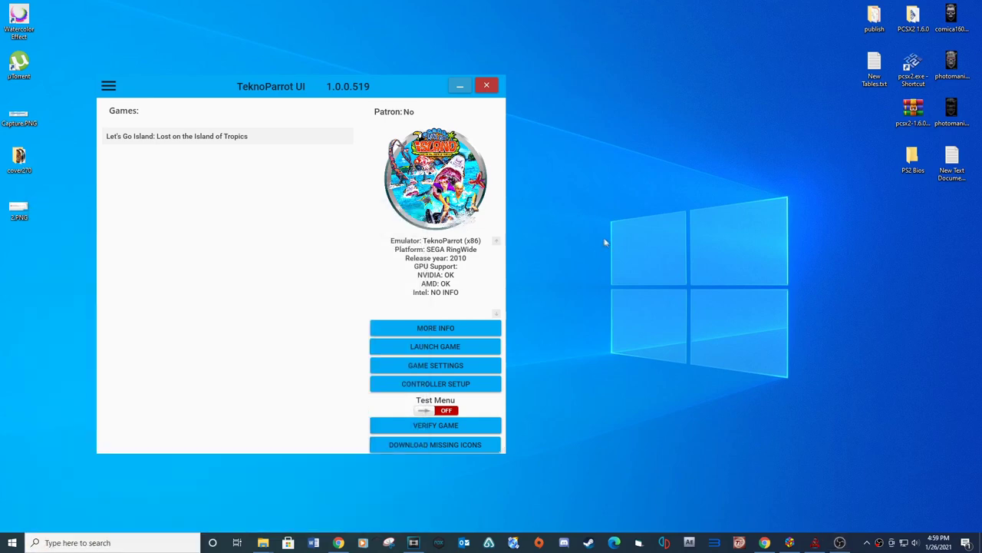
{"action": "left_click_drag", "start_coordinate": [509, 192], "coordinate": [865, 366]}
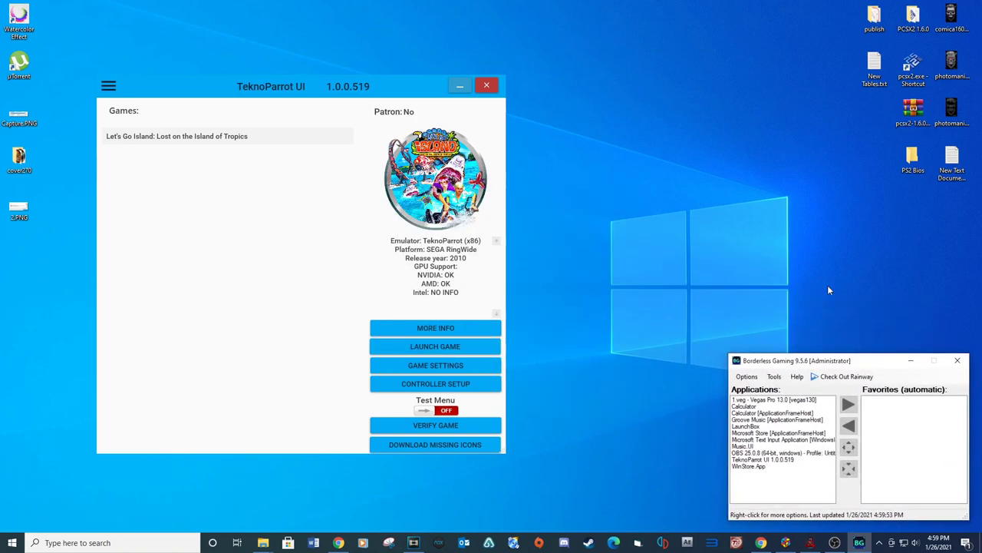
- Launch Let's Go Island from TeknoParrot and add its teaGfx DirectX Release process to the Borderless Gaming favorites
{"action": "left_click", "coordinate": [426, 347]}
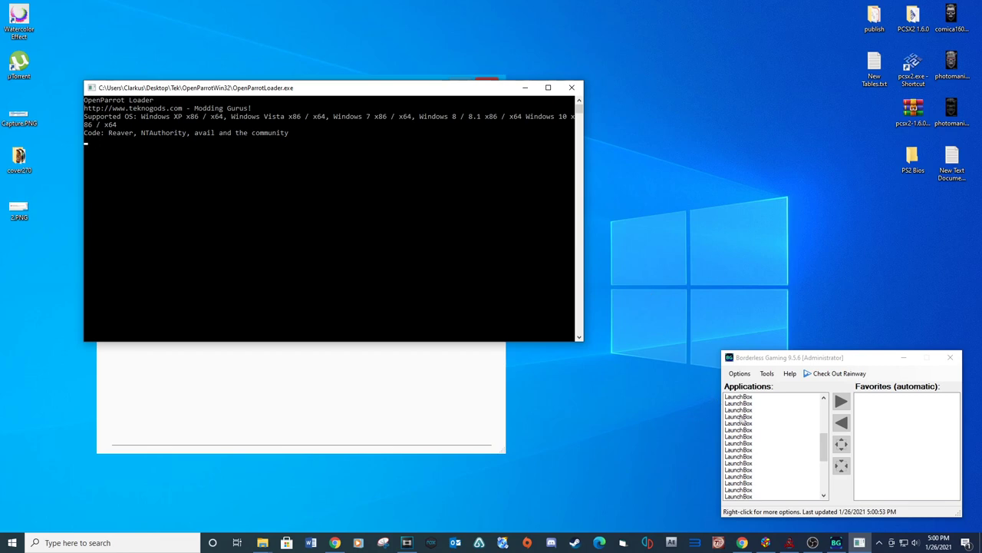
{"action": "left_click_drag", "start_coordinate": [825, 458], "coordinate": [827, 399]}
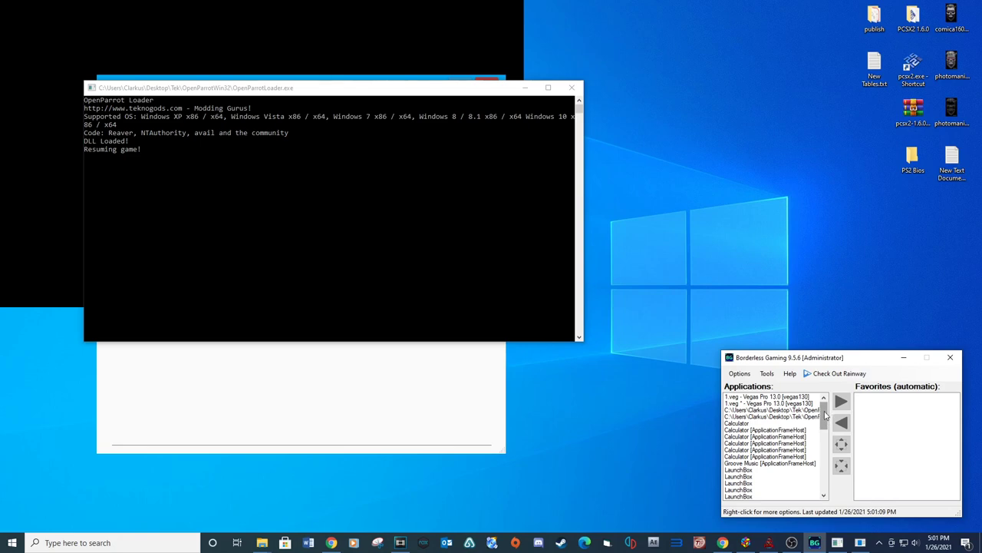
{"action": "left_click_drag", "start_coordinate": [825, 421], "coordinate": [821, 472]}
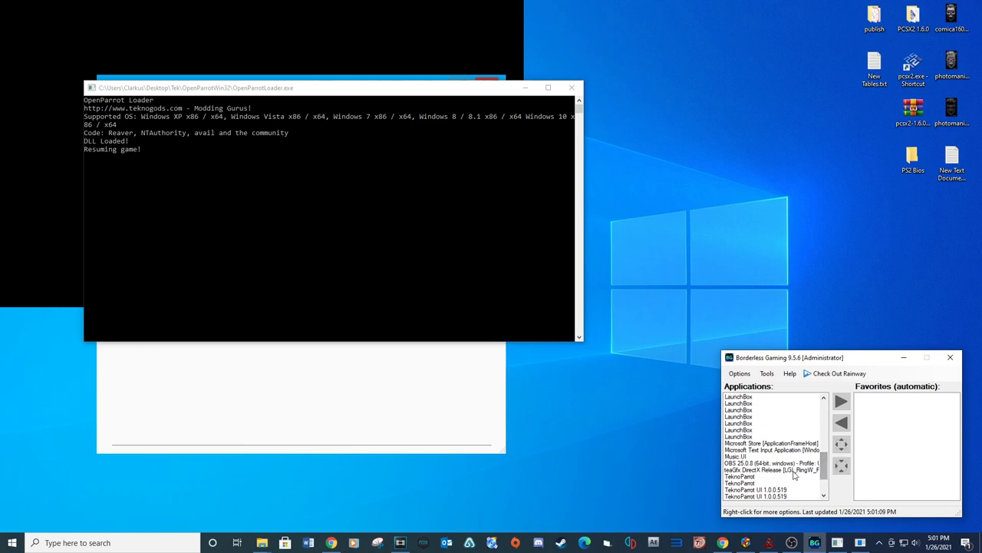
{"action": "left_click", "coordinate": [814, 470]}
{"action": "left_click", "coordinate": [842, 405]}
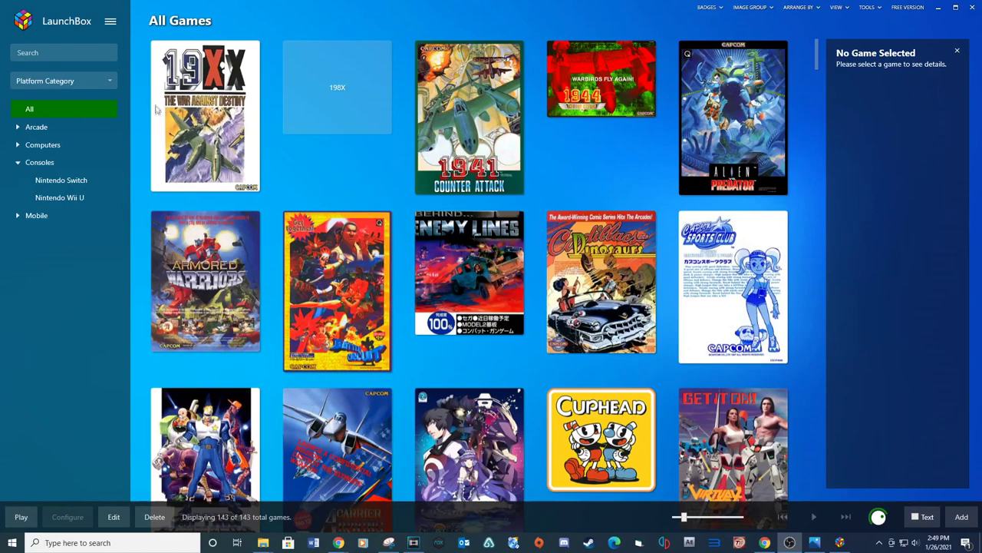
- In LaunchBox, start the Import ROMs from Files wizard and continue past its welcome page
{"action": "left_click", "coordinate": [111, 22]}
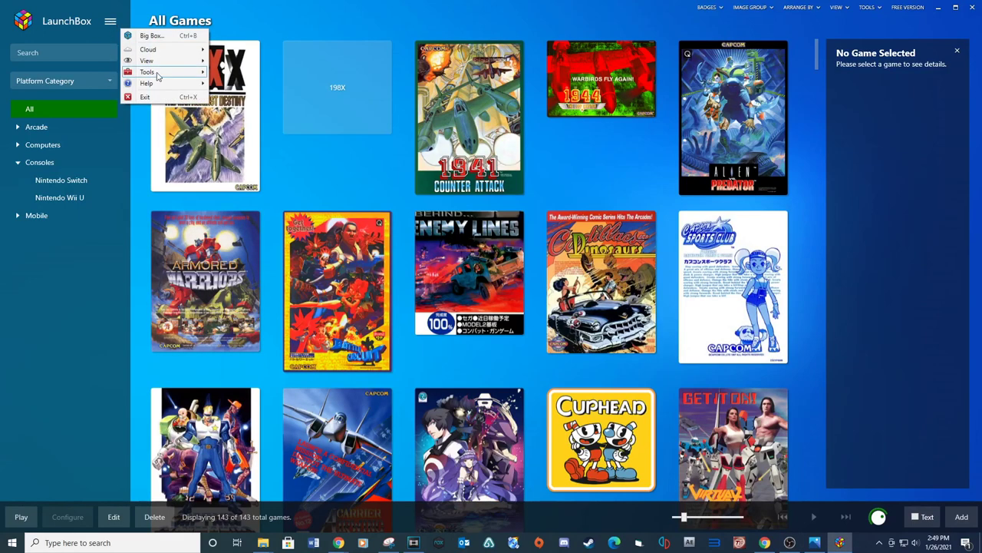
{"action": "mouse_move", "coordinate": [158, 74]}
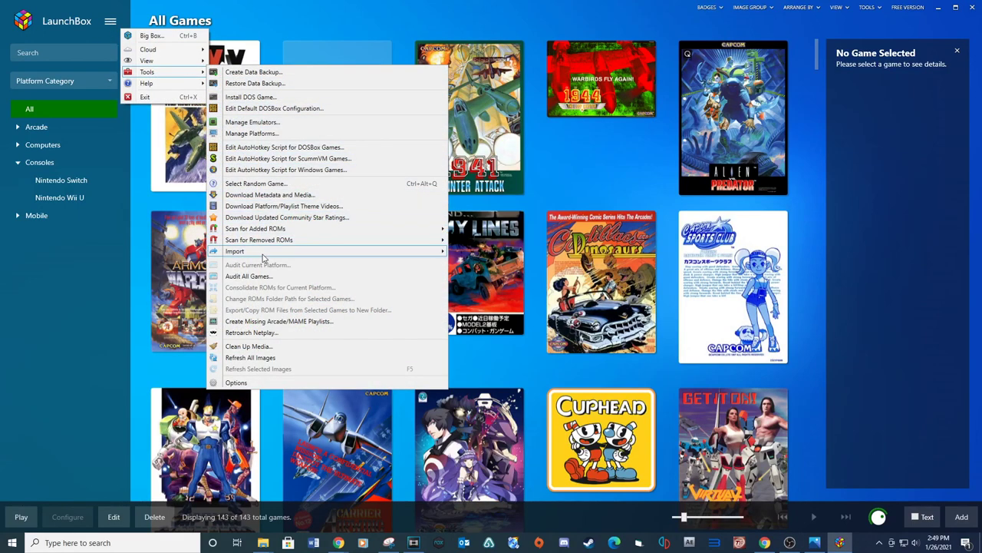
{"action": "mouse_move", "coordinate": [263, 253]}
{"action": "left_click", "coordinate": [477, 311]}
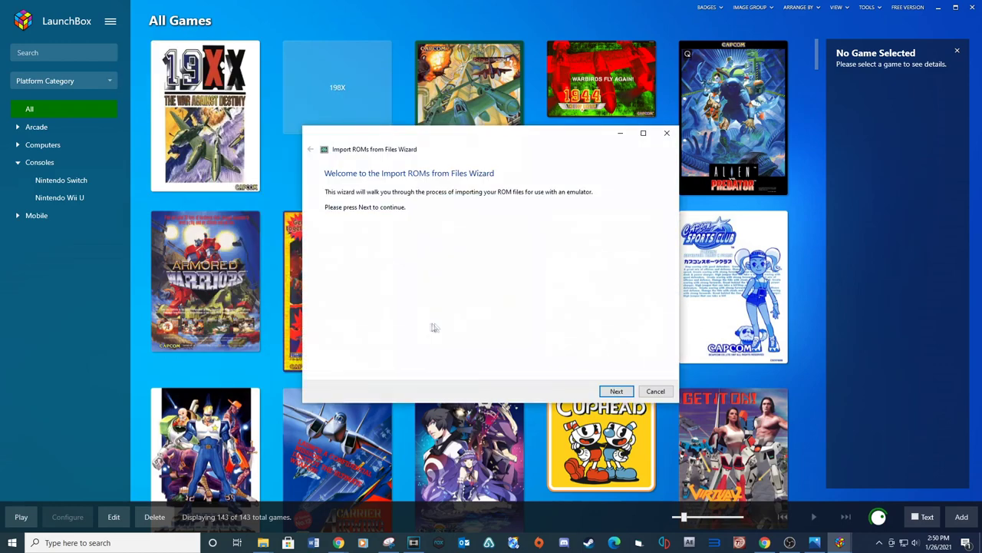
{"action": "left_click", "coordinate": [614, 391]}
- Add LGI_RingW_F_safe.exe from the Sega Lets Go Island folder as the file to import and continue
{"action": "left_click", "coordinate": [392, 363]}
{"action": "left_click", "coordinate": [345, 251]}
{"action": "double_click", "coordinate": [513, 264]}
{"action": "double_click", "coordinate": [527, 325]}
{"action": "double_click", "coordinate": [510, 304]}
{"action": "double_click", "coordinate": [508, 234]}
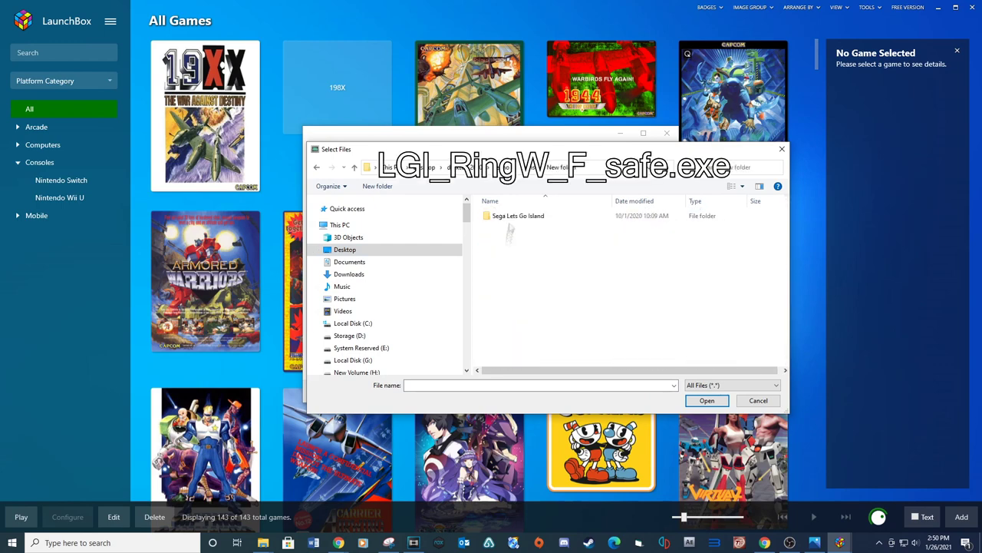
{"action": "scroll", "coordinate": [538, 318], "scroll_direction": "down", "scroll_amount": 3}
{"action": "left_click", "coordinate": [526, 242]}
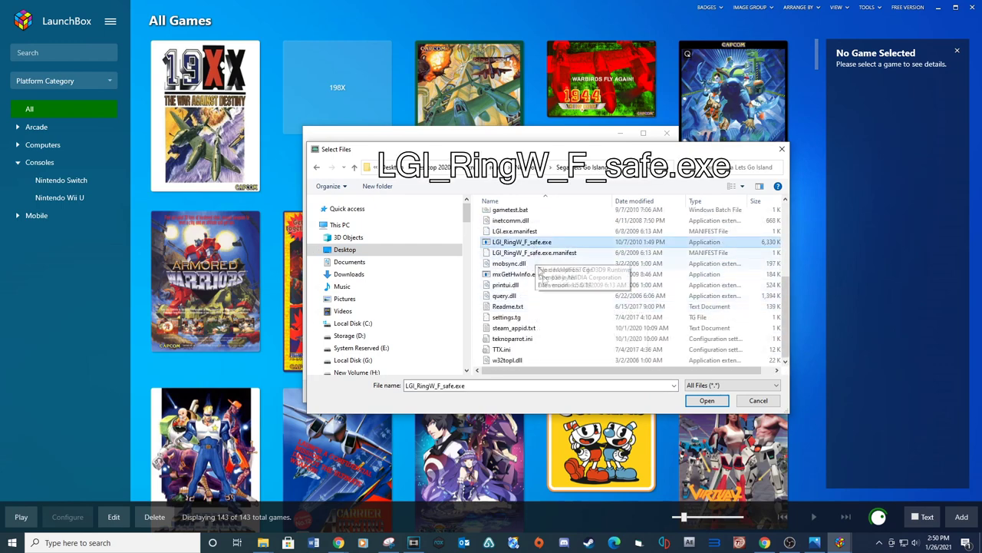
{"action": "left_click", "coordinate": [707, 400]}
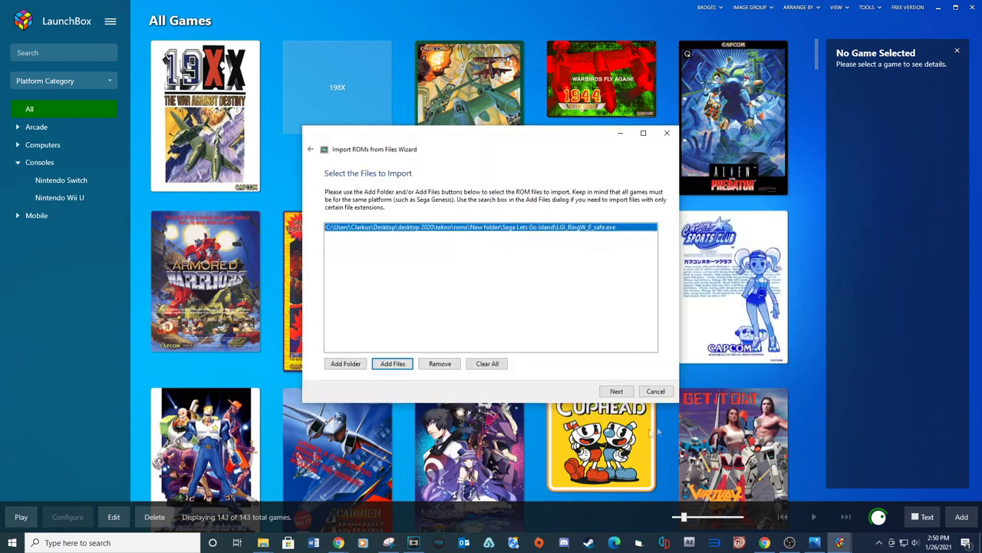
{"action": "left_click", "coordinate": [602, 393]}
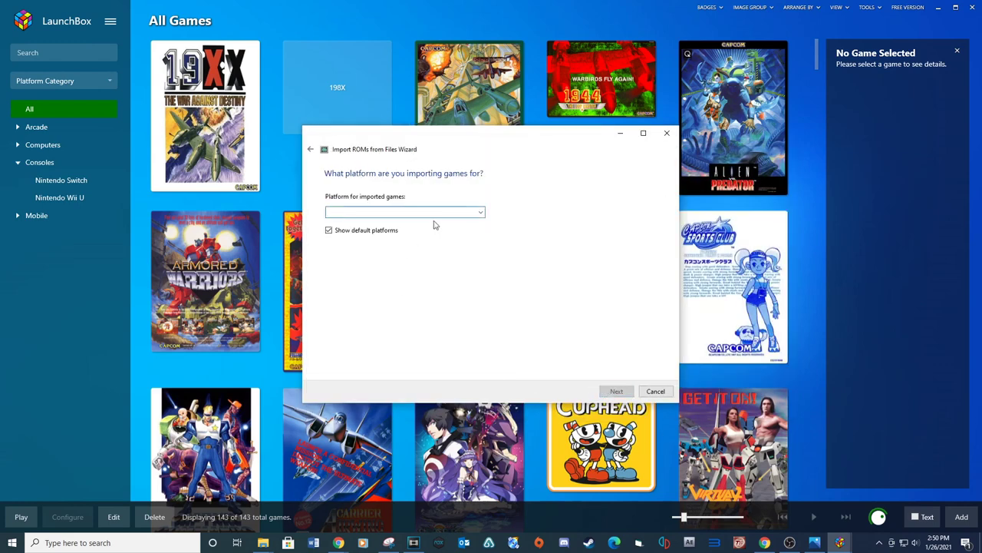
- Turn off default platforms, set the import platform to Teknoparrot, scrape it as Arcade, and continue
{"action": "left_click", "coordinate": [329, 230]}
{"action": "left_click", "coordinate": [336, 210]}
{"action": "type", "text": "Teknoparrot"}
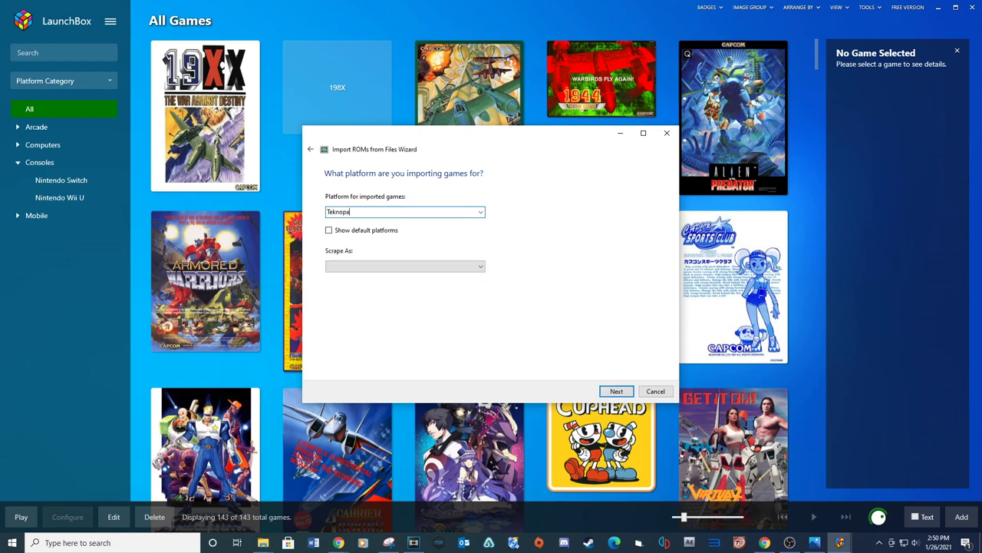
{"action": "left_click", "coordinate": [430, 268]}
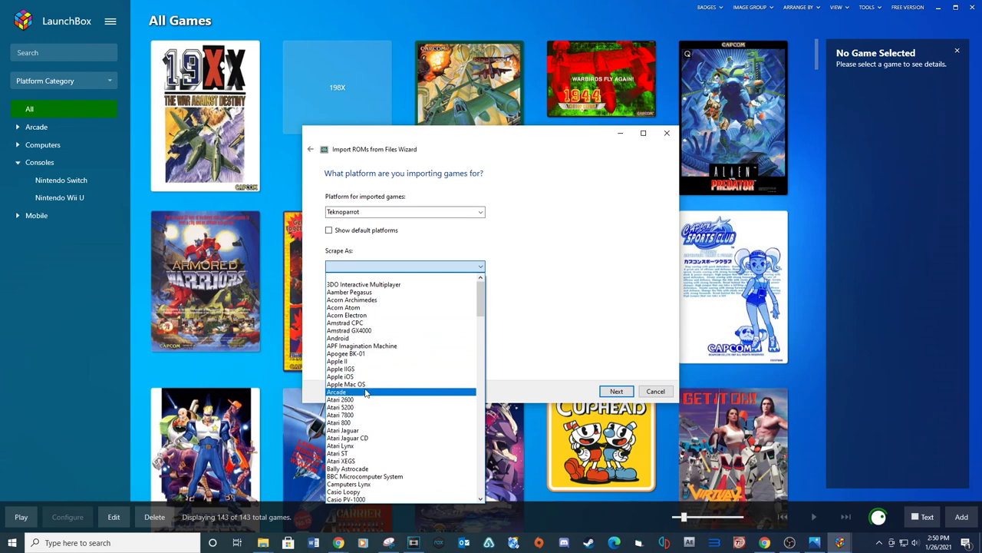
{"action": "left_click", "coordinate": [376, 391]}
{"action": "left_click", "coordinate": [616, 391]}
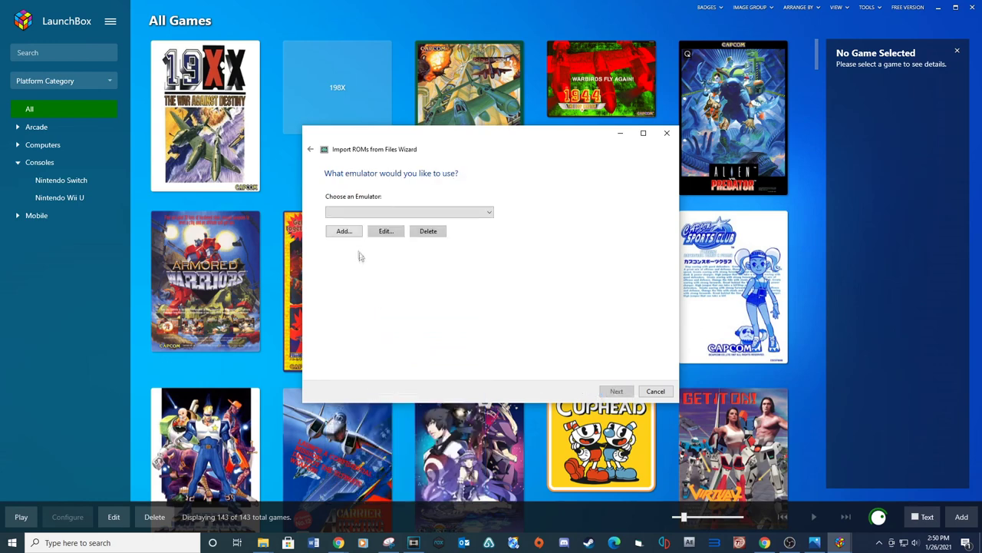
- Add a new emulator named Teknoparrot with TeknoParrotUi.exe from the desktop 2020\tekno folder as its application path
{"action": "left_click", "coordinate": [489, 213]}
{"action": "left_click", "coordinate": [489, 213]}
{"action": "left_click", "coordinate": [342, 231]}
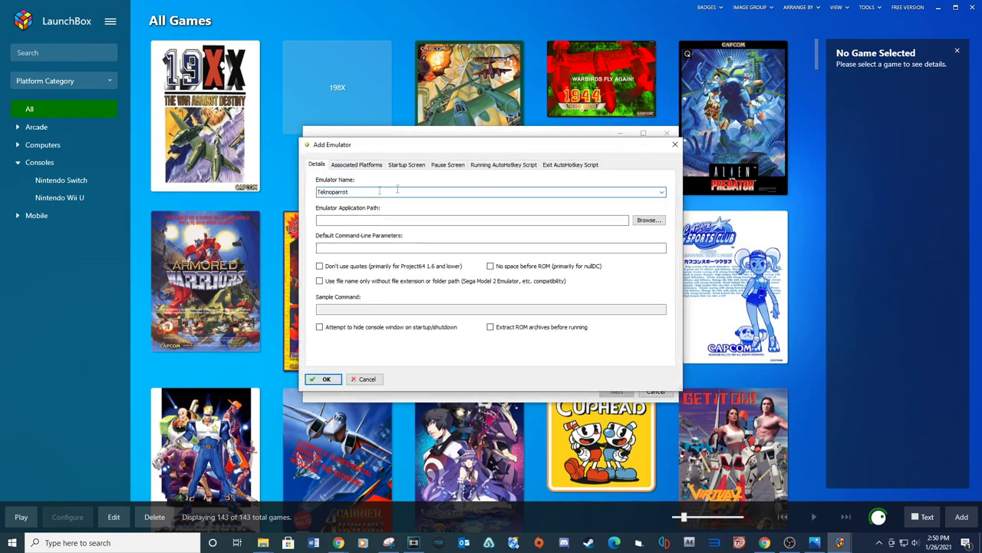
{"action": "left_click", "coordinate": [649, 219]}
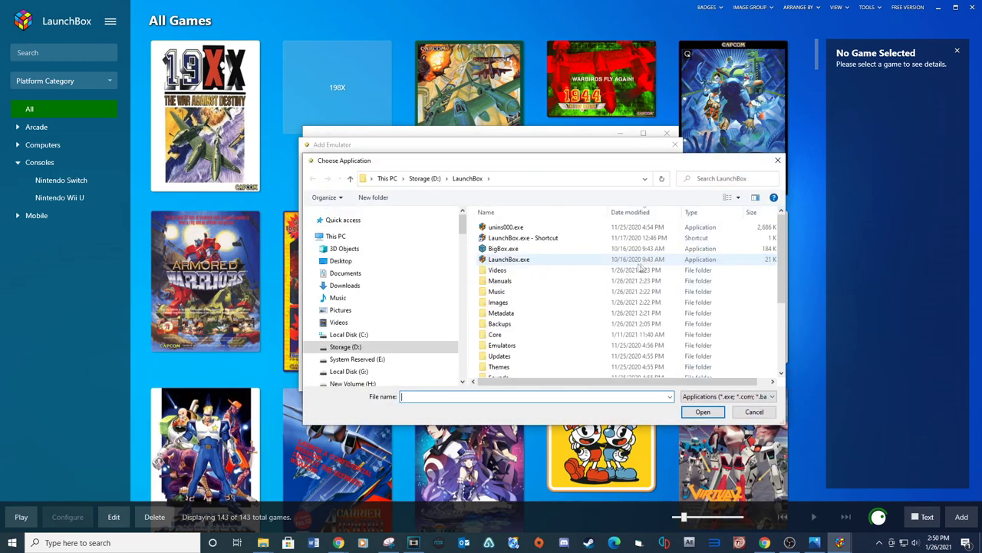
{"action": "left_click", "coordinate": [341, 260]}
{"action": "double_click", "coordinate": [486, 250]}
{"action": "scroll", "coordinate": [502, 281], "scroll_direction": "down", "scroll_amount": 3}
{"action": "double_click", "coordinate": [502, 281]}
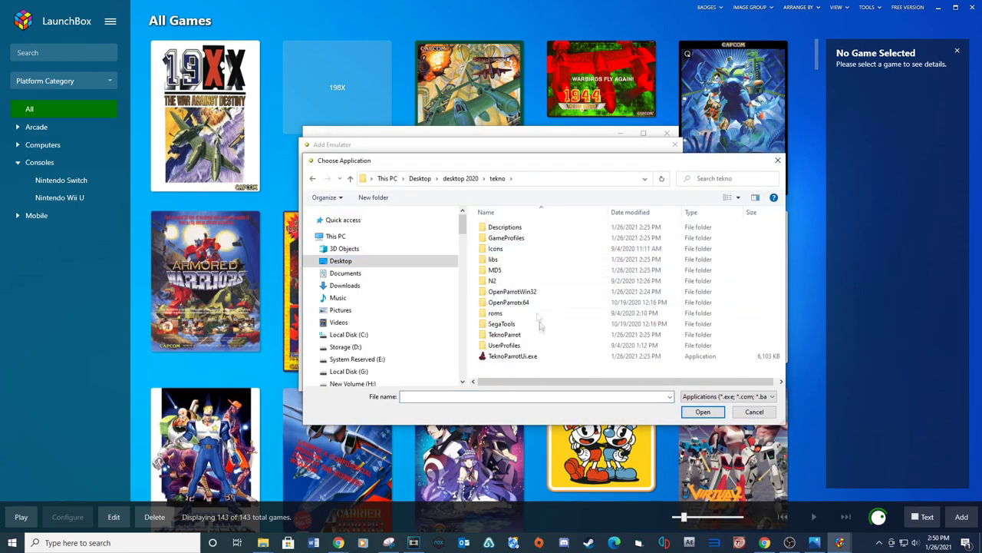
{"action": "left_click", "coordinate": [513, 356]}
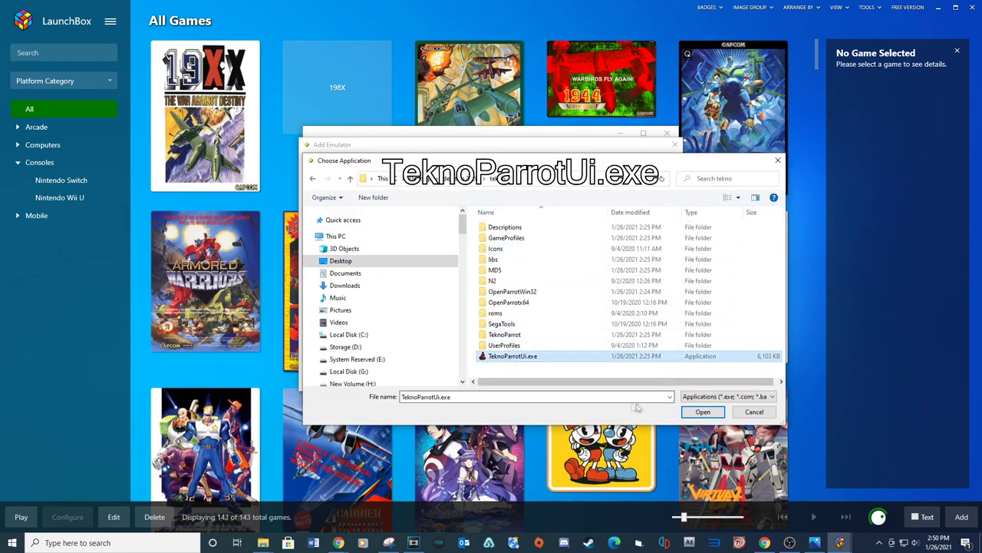
{"action": "left_click", "coordinate": [702, 412]}
- Set the emulator's default command-line parameters to --profile=
{"action": "left_click", "coordinate": [343, 247]}
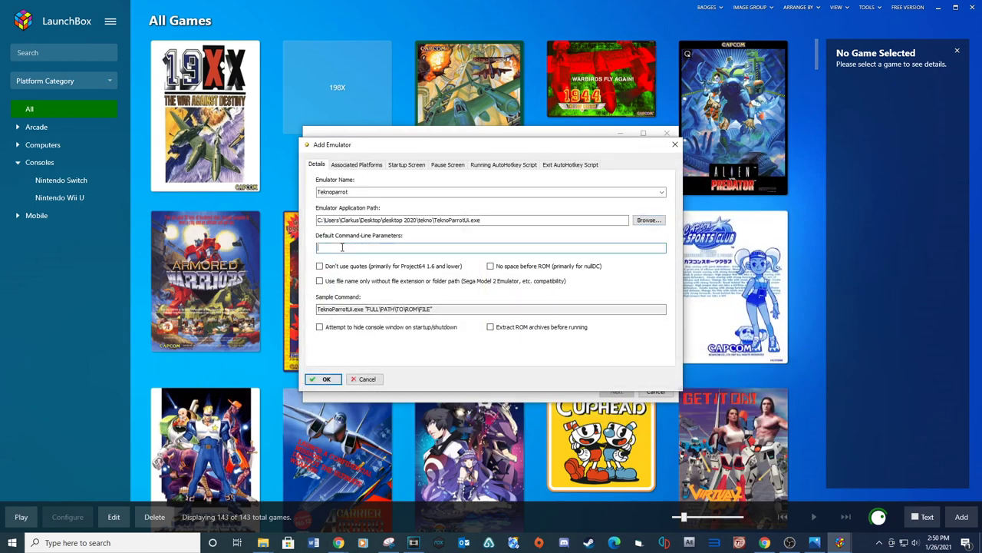
{"action": "type", "text": "--profile"}
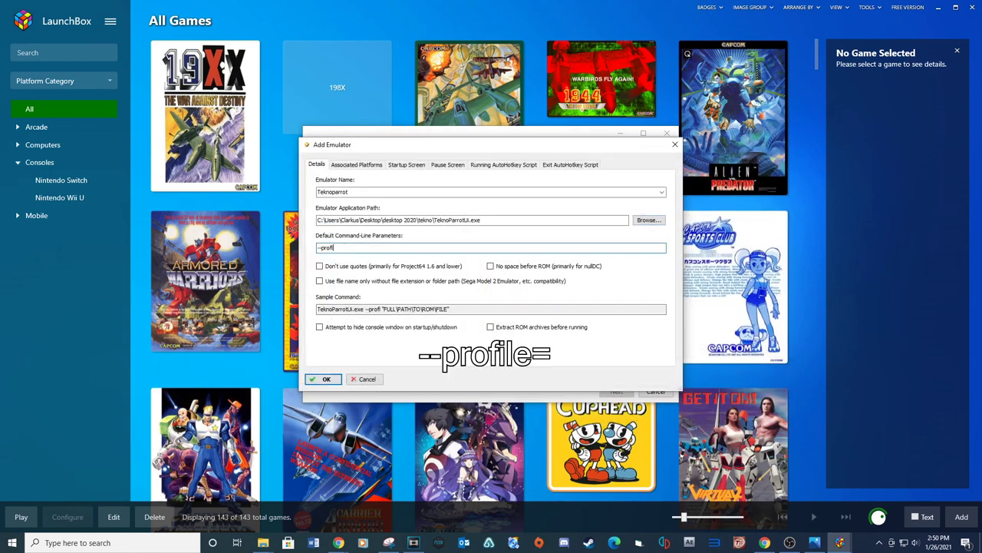
{"action": "type", "text": "="}
- Associate the emulator with the Teknoparrot platform, give that platform the parameters --profile=, and mark it as the default emulator
{"action": "left_click", "coordinate": [350, 167]}
{"action": "left_click", "coordinate": [342, 202]}
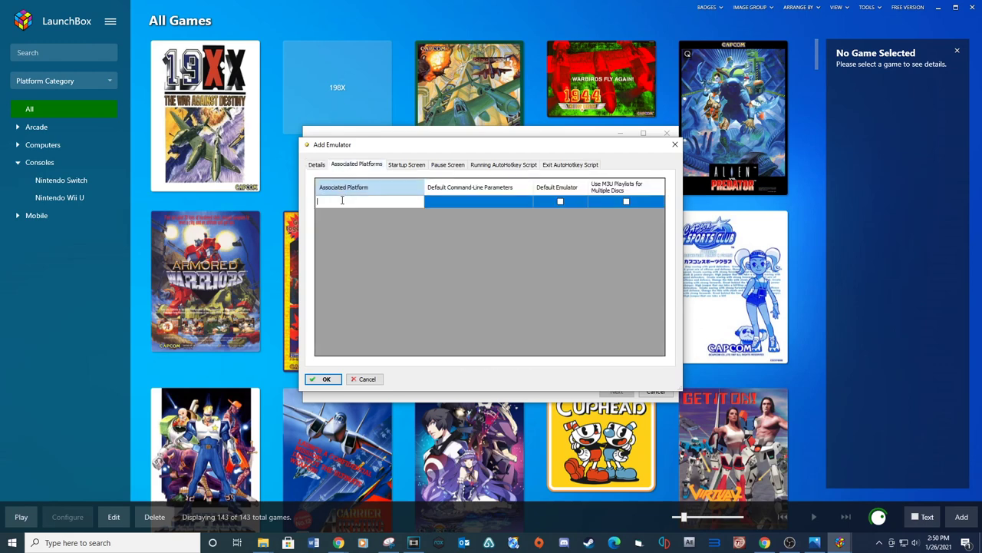
{"action": "type", "text": "Teknoparrot"}
{"action": "left_click", "coordinate": [470, 230]}
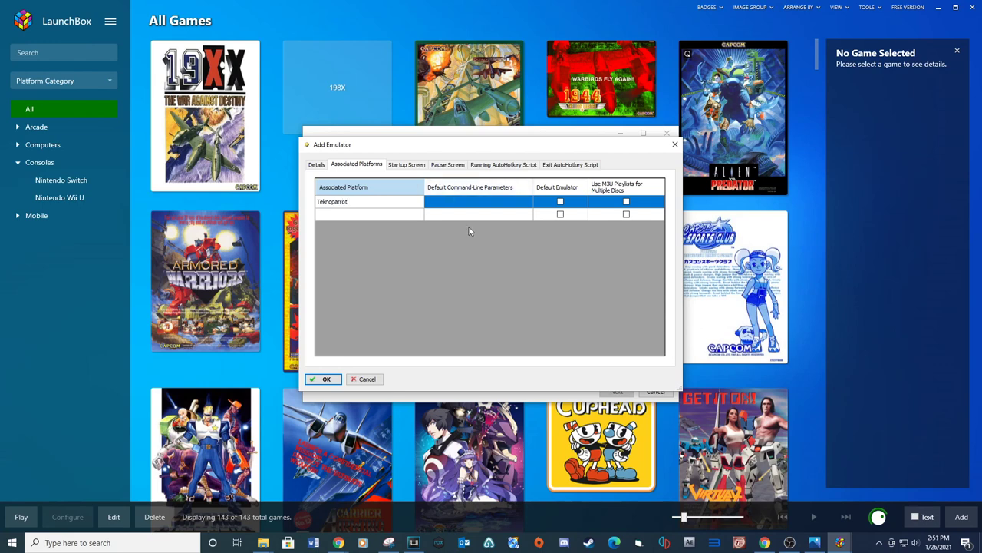
{"action": "left_click", "coordinate": [474, 201]}
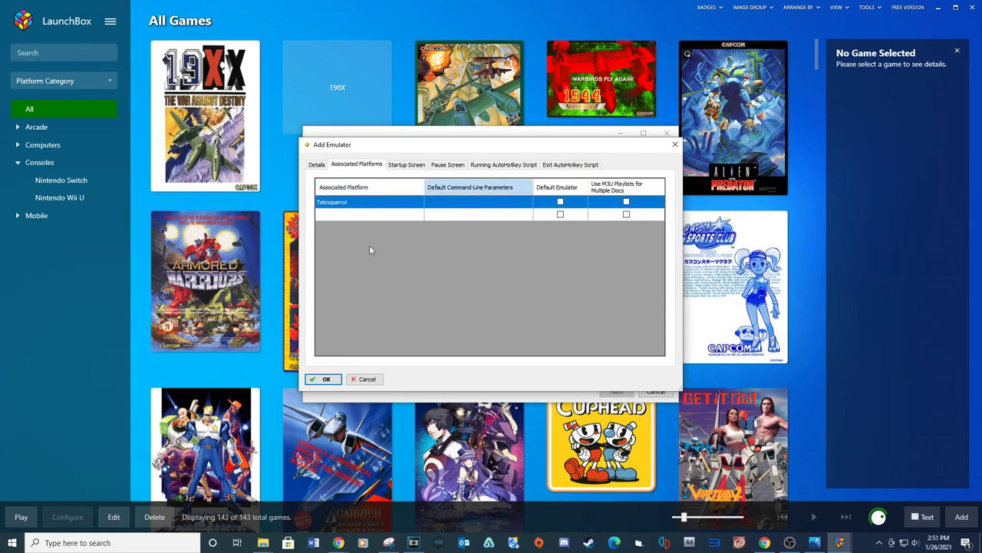
{"action": "left_click", "coordinate": [482, 201]}
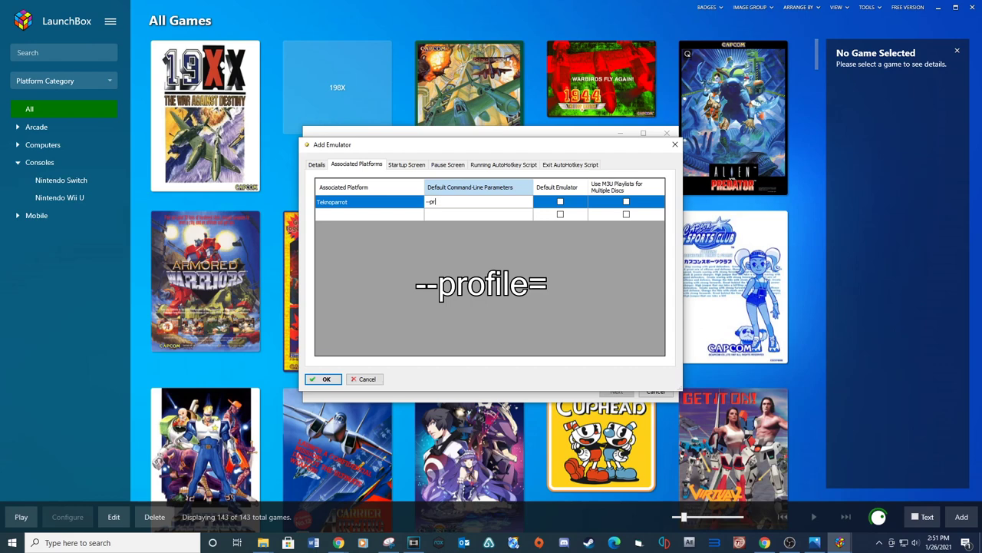
{"action": "type", "text": "--profile="}
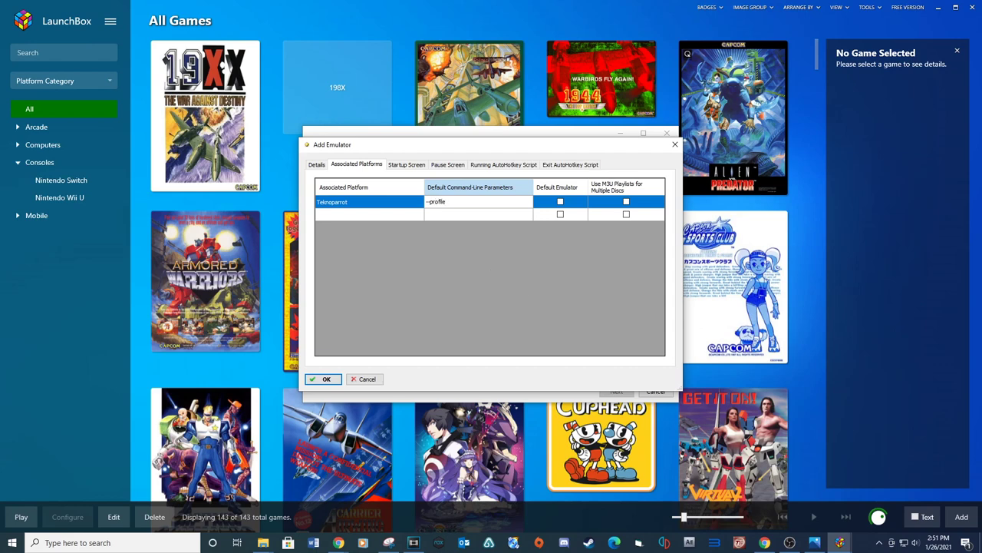
{"action": "left_click", "coordinate": [561, 203]}
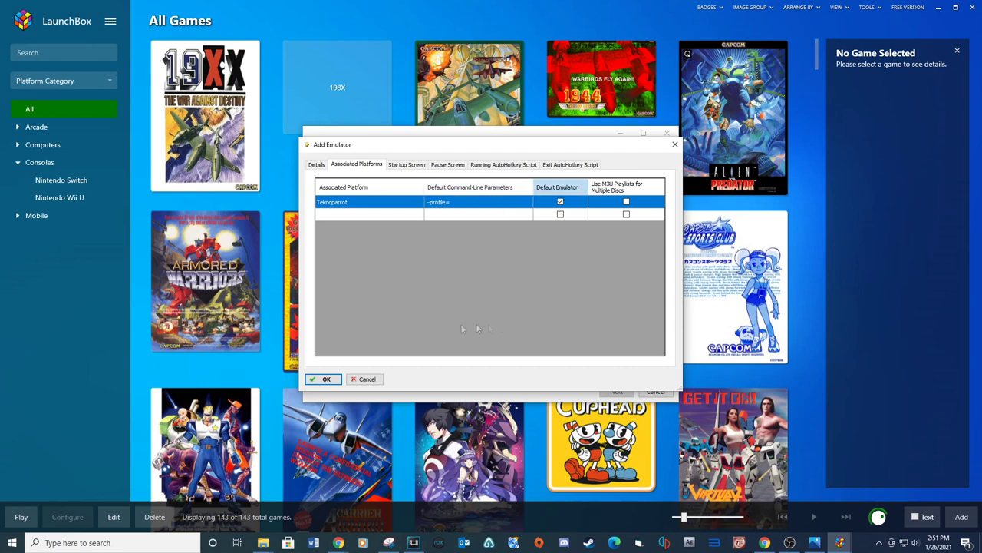
- Save the new emulator, use Teknoparrot for the import, and choose to use the game files in their current location
{"action": "left_click", "coordinate": [336, 378]}
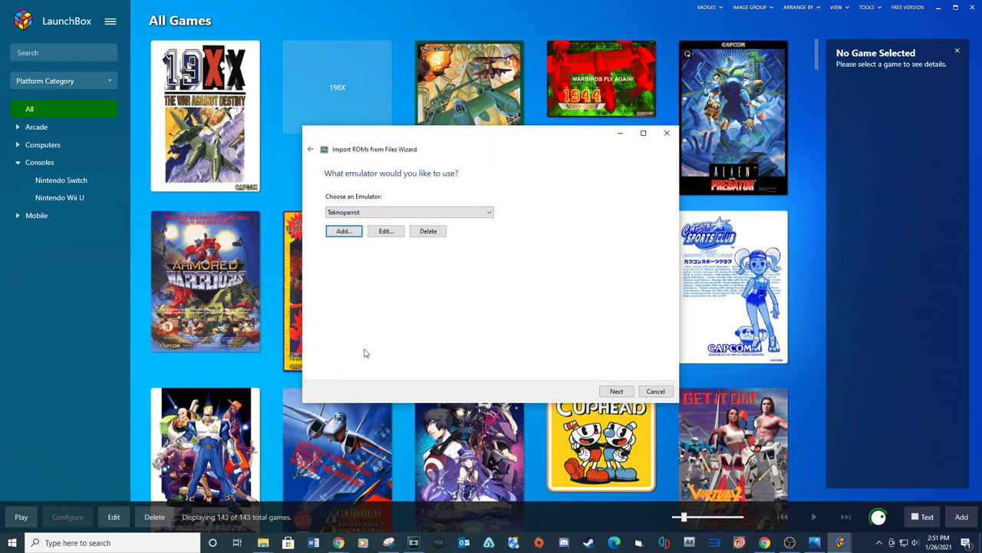
{"action": "left_click", "coordinate": [606, 393]}
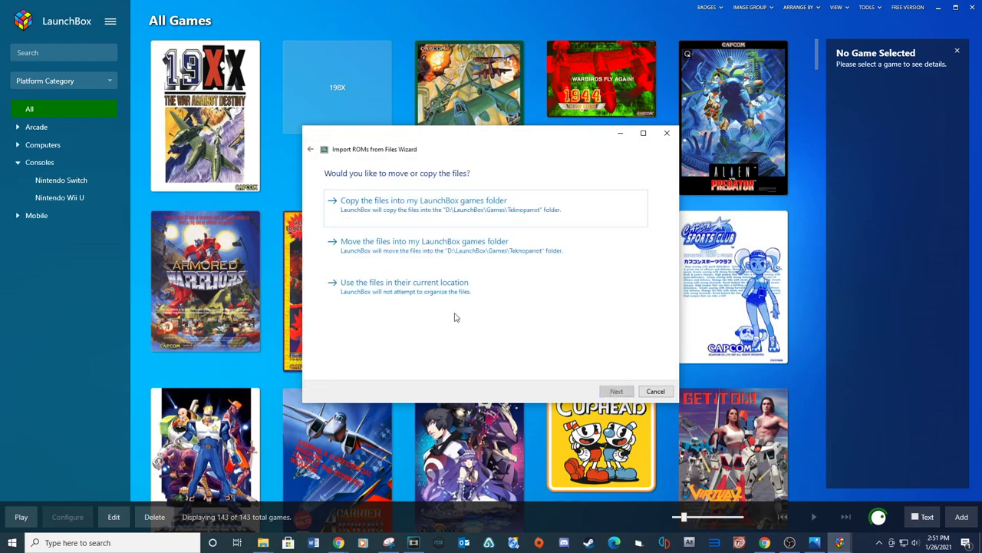
{"action": "left_click", "coordinate": [407, 286]}
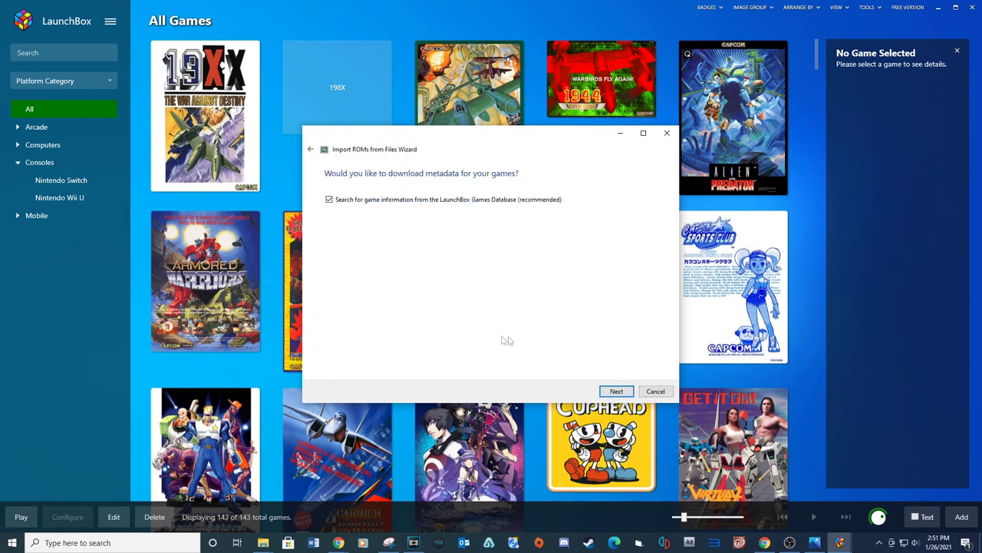
- Keep the Games Database metadata search and the selected image downloads, and continue to the import review without configuring EmuMovies
{"action": "left_click", "coordinate": [615, 391]}
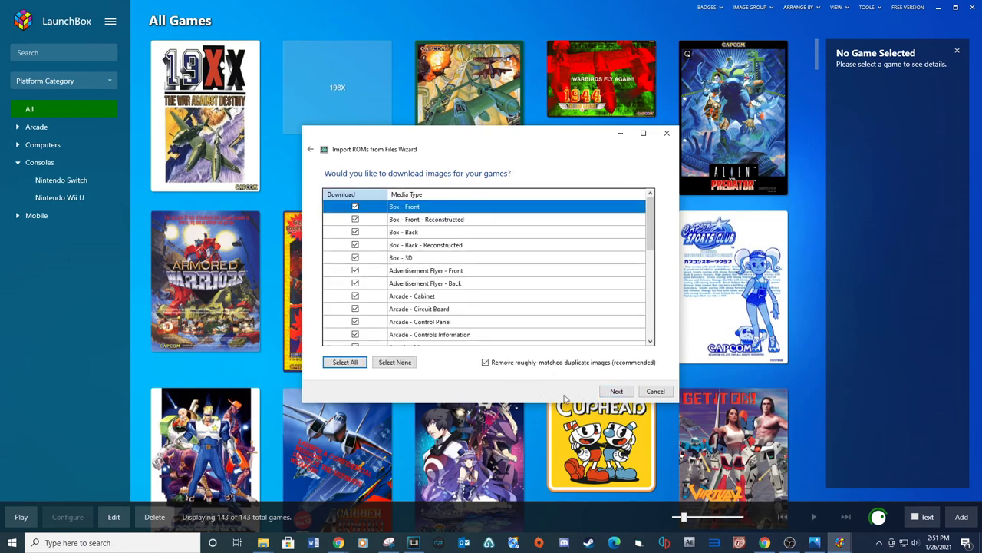
{"action": "left_click", "coordinate": [616, 392]}
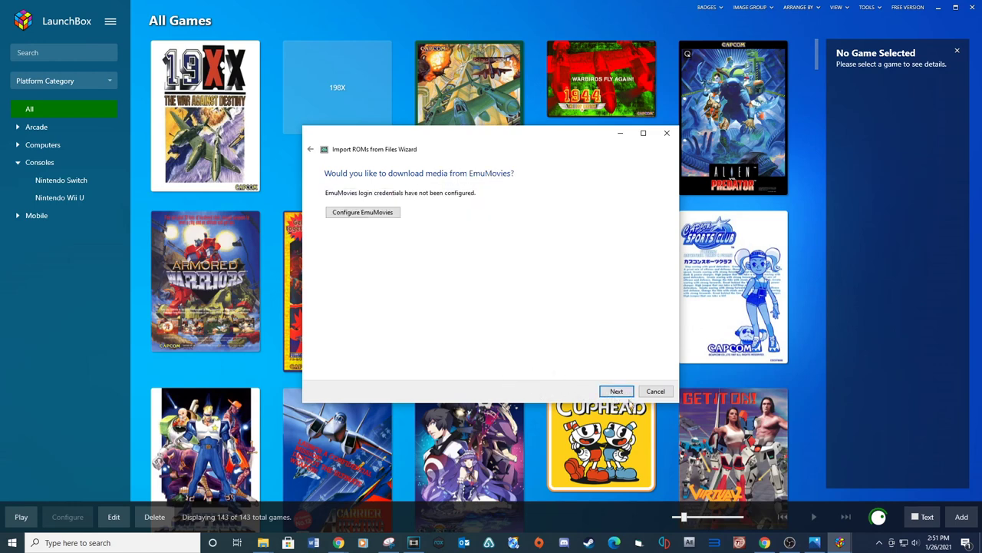
{"action": "left_click", "coordinate": [617, 391]}
{"action": "left_click", "coordinate": [614, 393]}
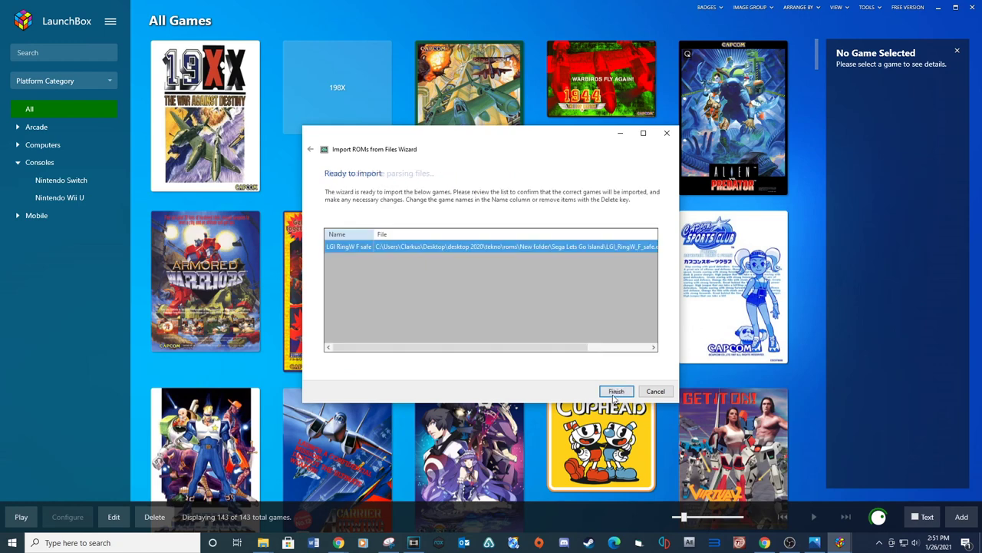
- Rename the game to Let's Go Island: Lost on the Island of Tropics and finish the import
{"action": "left_click", "coordinate": [360, 246]}
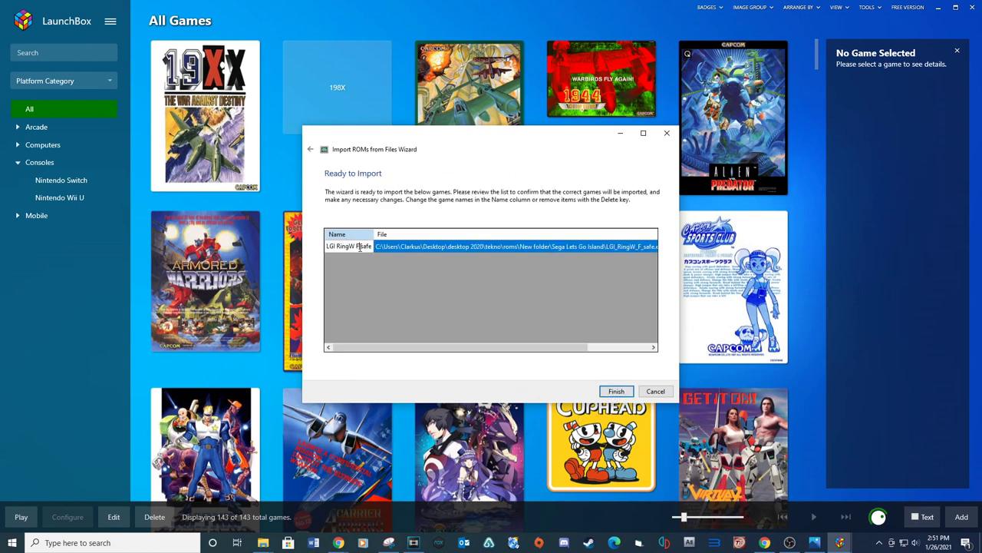
{"action": "left_click_drag", "start_coordinate": [361, 247], "coordinate": [296, 256]}
{"action": "key", "text": "BackSpace"}
{"action": "key", "text": "Delete"}
{"action": "key", "text": "Delete"}
{"action": "key", "text": "Delete"}
{"action": "key", "text": "Delete"}
{"action": "type", "text": "Let's go Island: Lost on the Island of Tropics"}
{"action": "key", "text": "Return"}
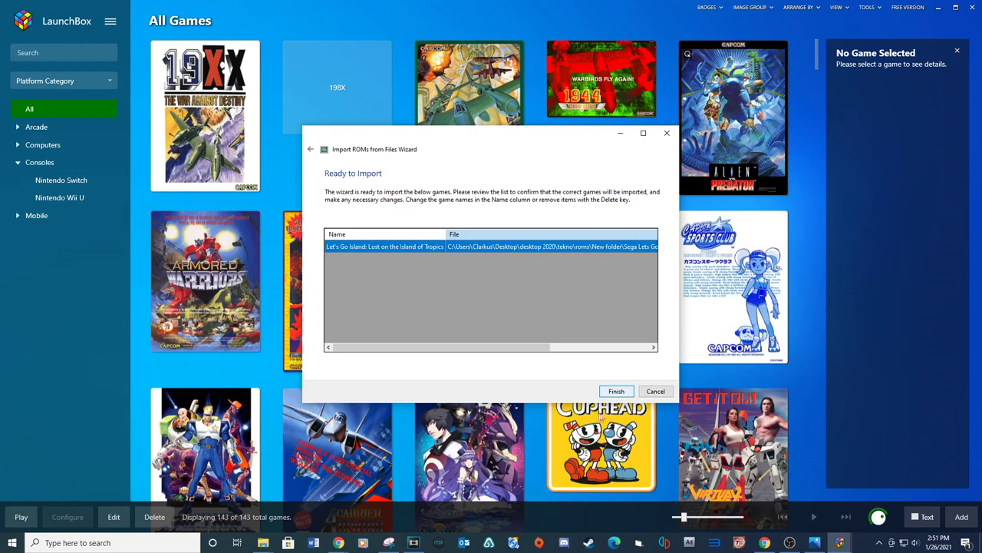
{"action": "key", "text": "Return"}
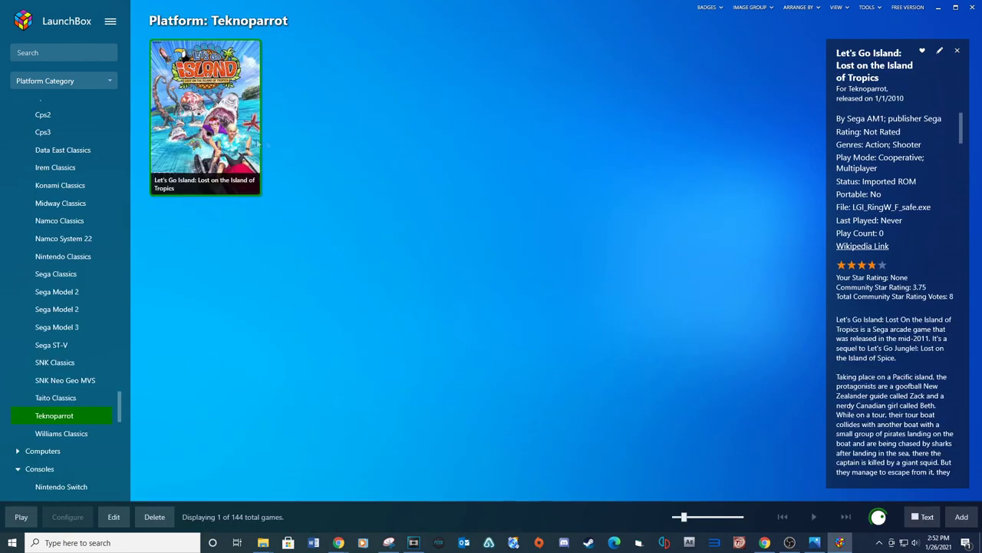
- Enable custom command-line parameters in the imported game's emulation settings, set them to --profile=lgi.xml, and save the game
{"action": "right_click", "coordinate": [240, 130]}
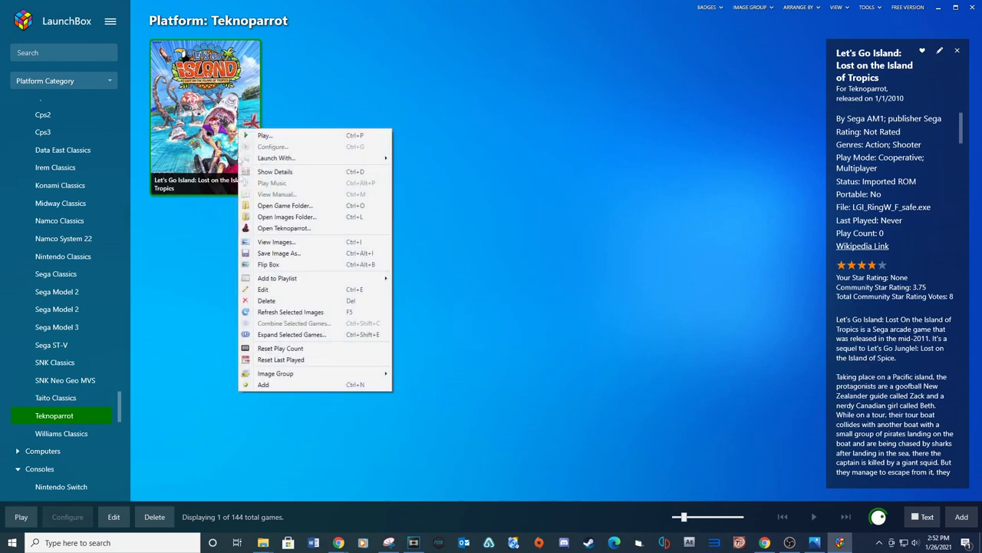
{"action": "left_click", "coordinate": [277, 287]}
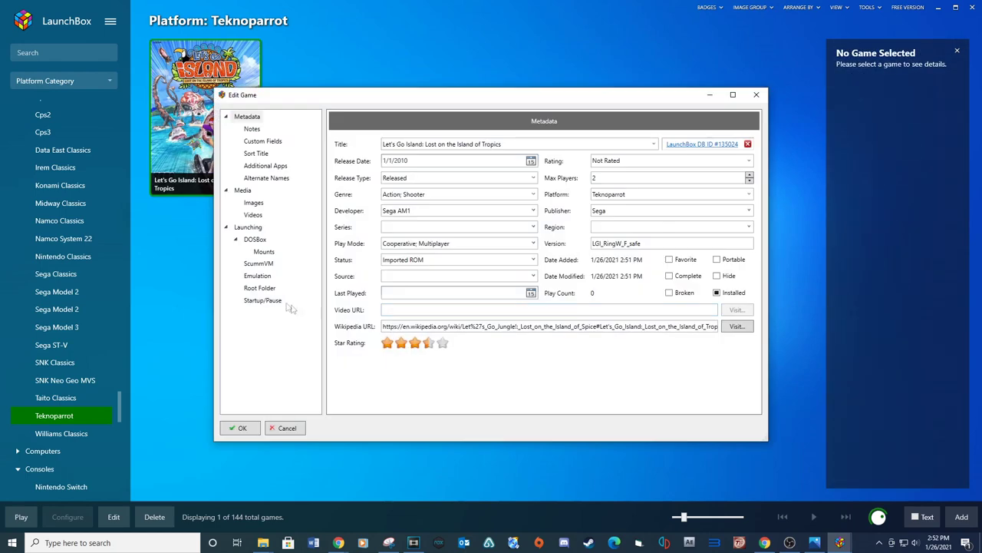
{"action": "left_click", "coordinate": [261, 278]}
{"action": "left_click", "coordinate": [339, 211]}
{"action": "left_click", "coordinate": [347, 224]}
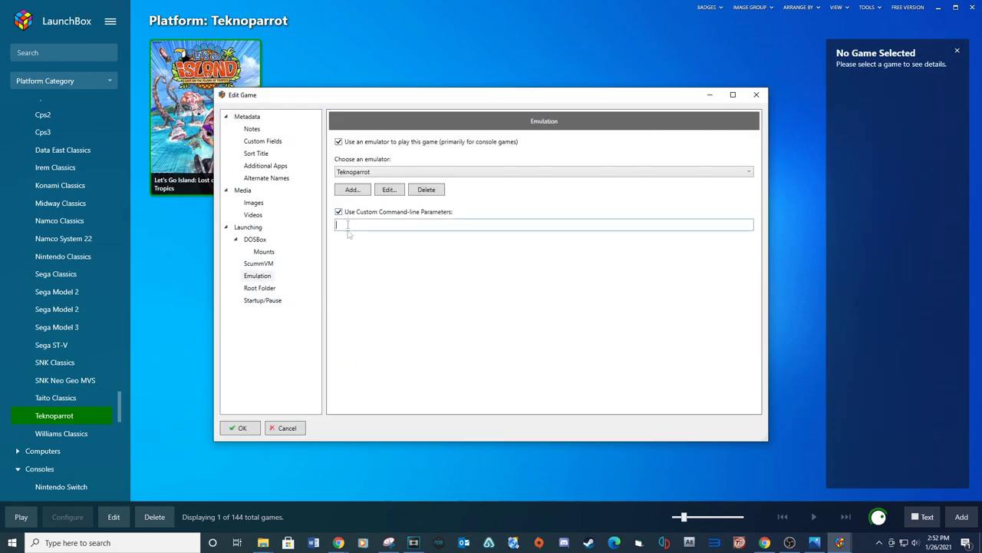
{"action": "type", "text": "--profile=lgi.xml"}
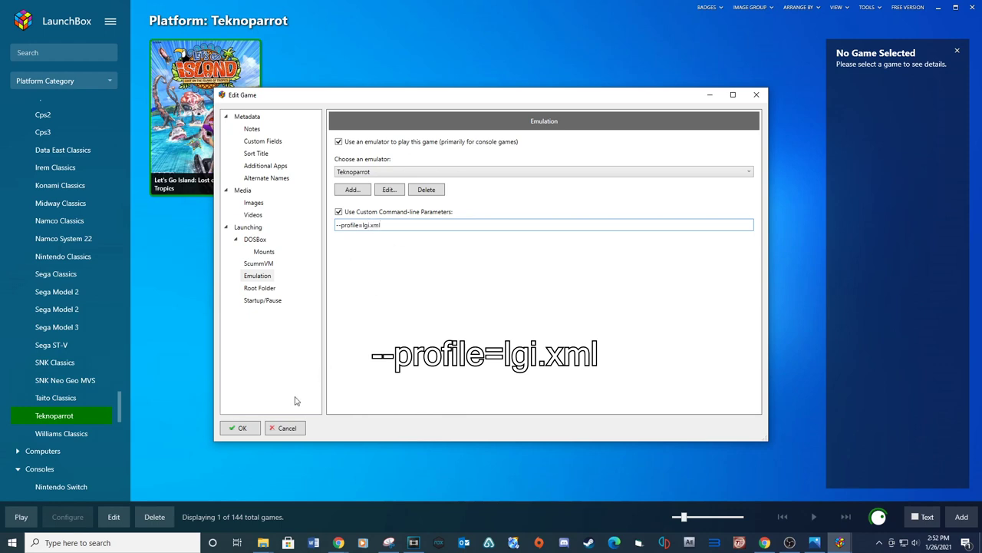
{"action": "left_click", "coordinate": [242, 429]}
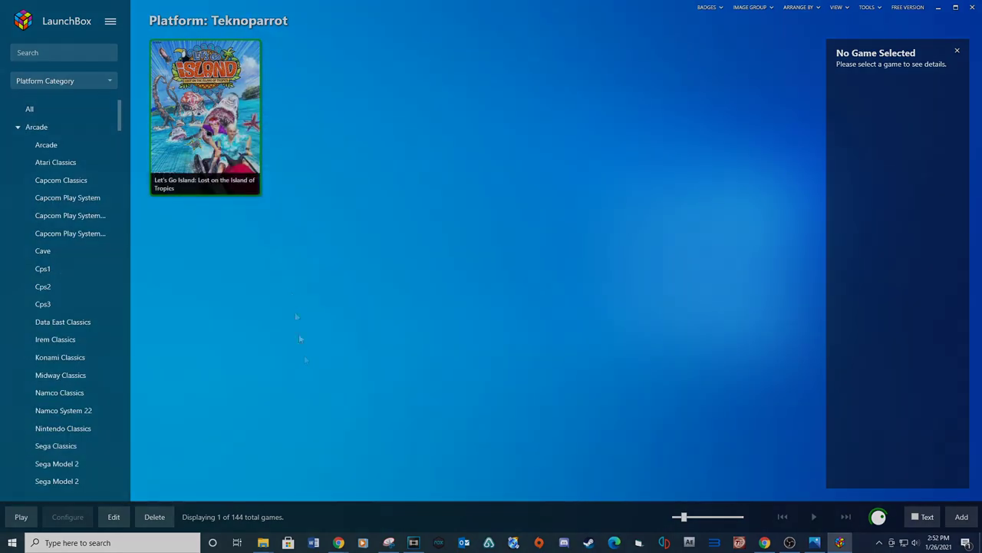